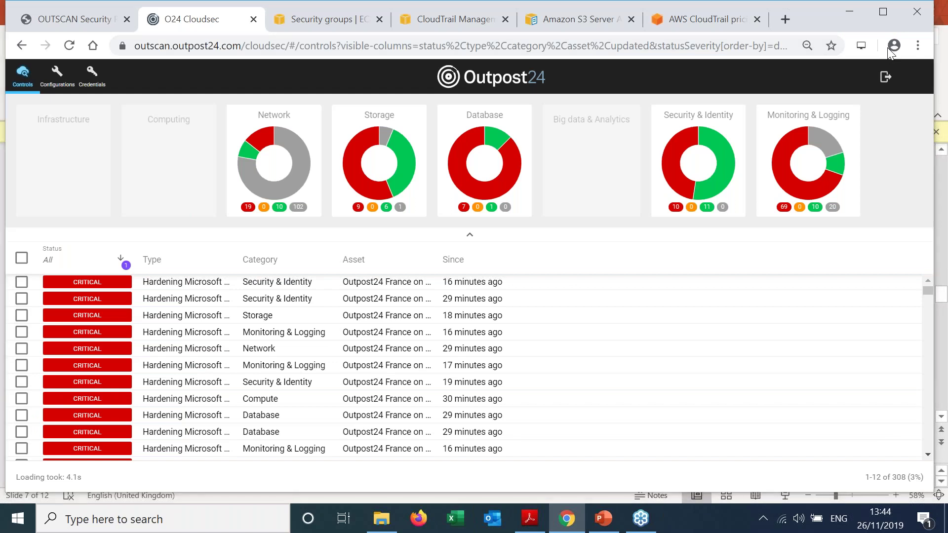
Step: Widen the Type column of the controls list and filter the list by type "aws"
{"action": "left_click", "coordinate": [947, 330]}
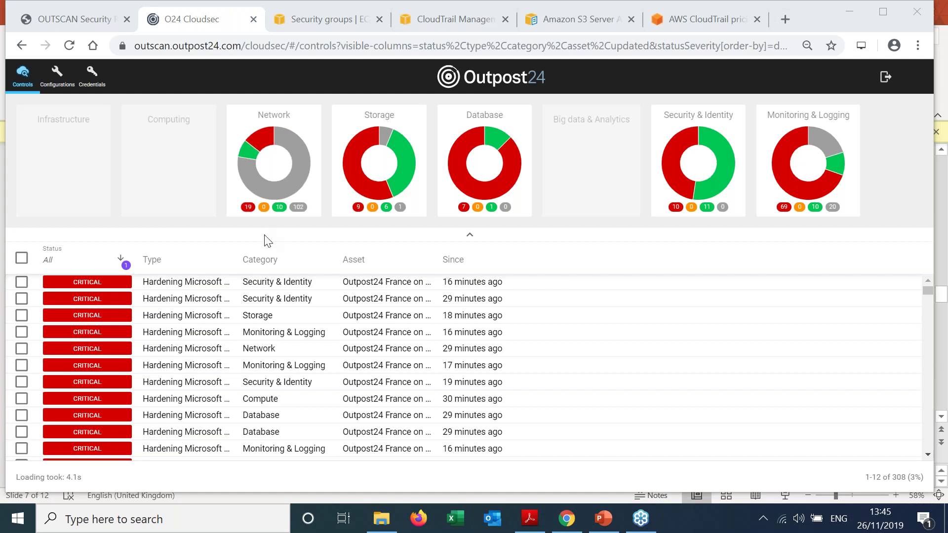
{"action": "left_click_drag", "start_coordinate": [233, 263], "coordinate": [392, 255]}
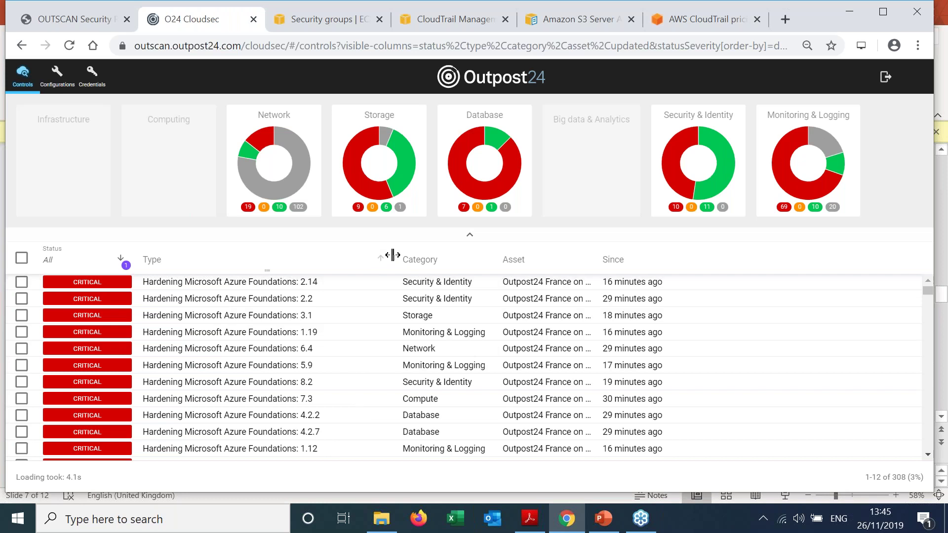
{"action": "left_click", "coordinate": [285, 257]}
{"action": "type", "text": "aws"}
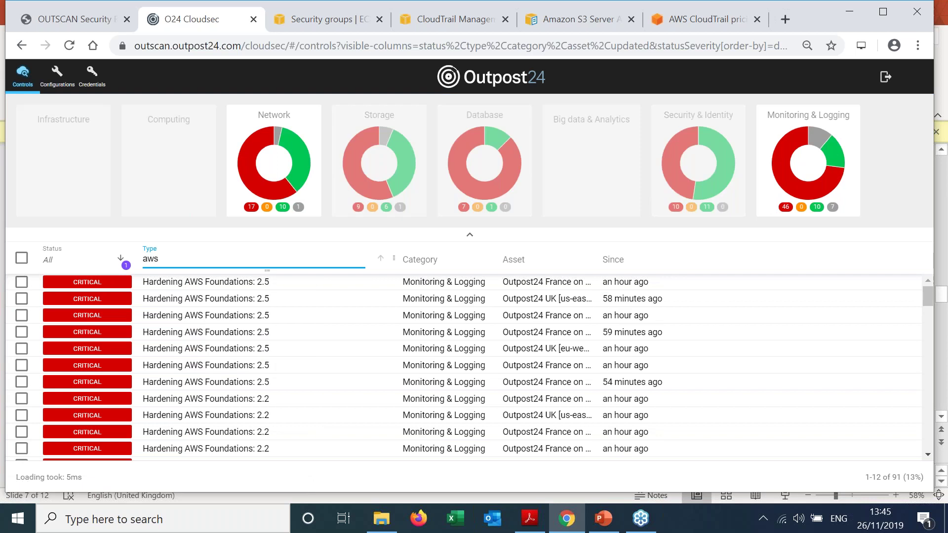
Step: Change the Type filter of the controls list to "az"
{"action": "key", "text": "BackSpace"}
{"action": "key", "text": "BackSpace"}
{"action": "type", "text": "z"}
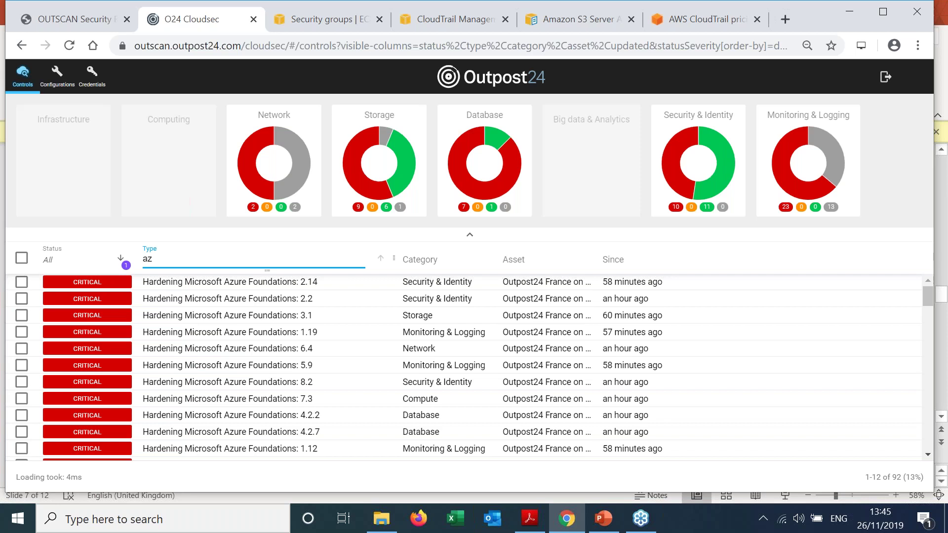
Step: Filter the controls by status Warning, and switch the status filter to Critical
{"action": "left_click", "coordinate": [59, 265]}
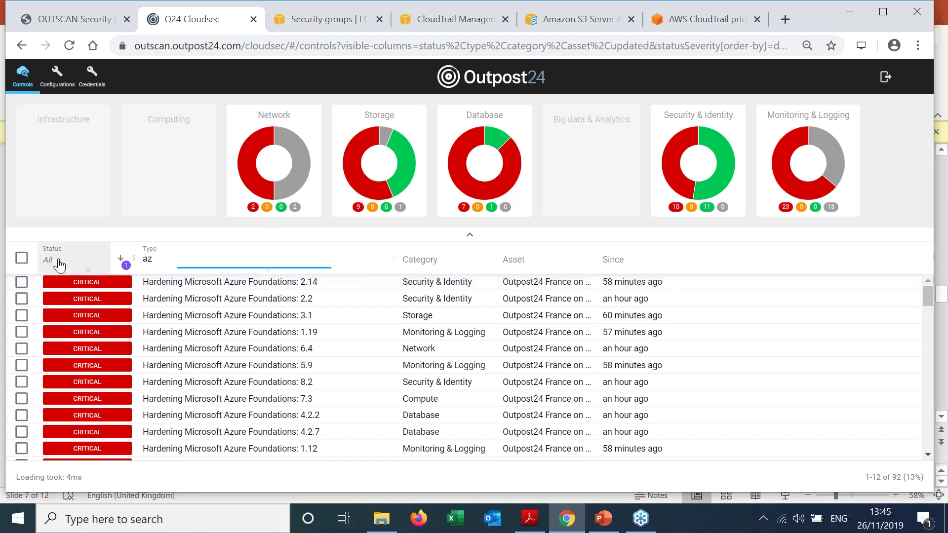
{"action": "left_click", "coordinate": [88, 334]}
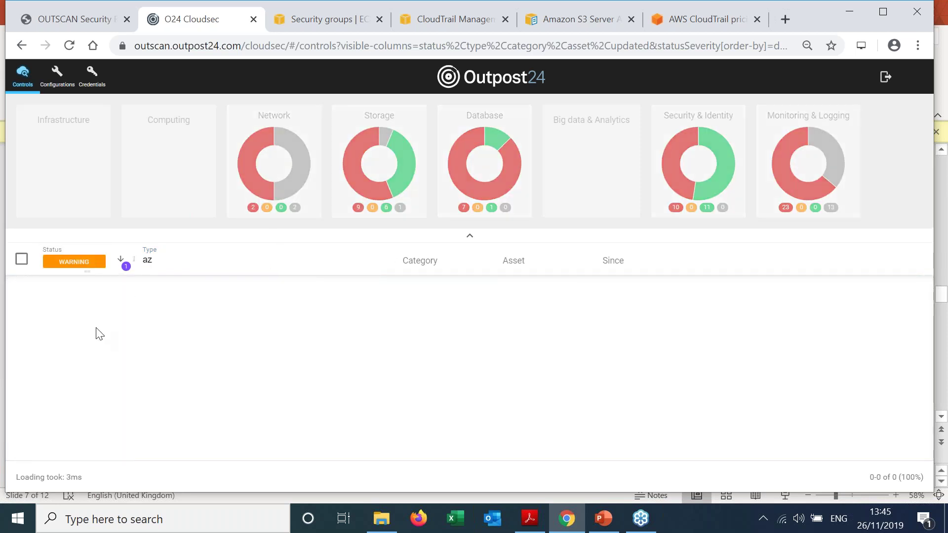
{"action": "left_click", "coordinate": [80, 266]}
{"action": "left_click", "coordinate": [89, 311]}
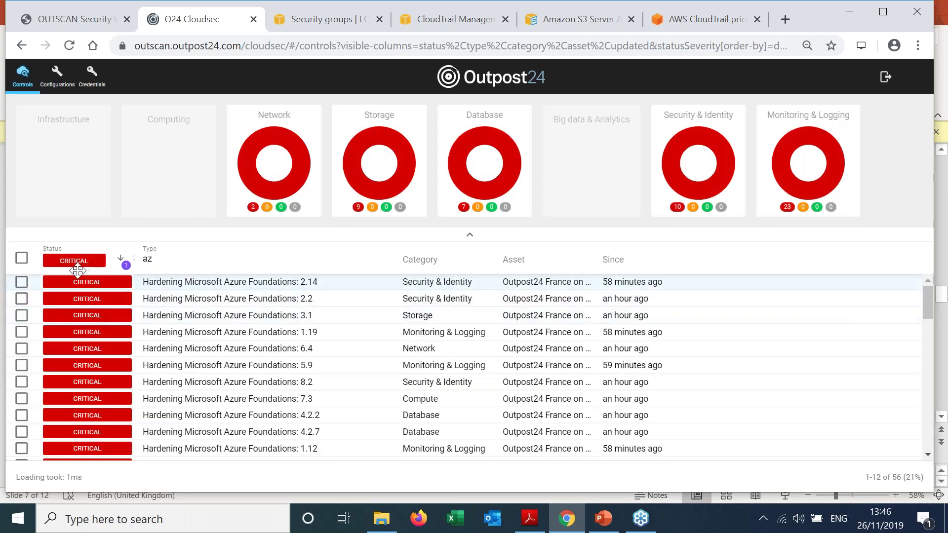
Step: Try the Passed option in the status filter and set the filter back to Critical
{"action": "left_click", "coordinate": [76, 261]}
{"action": "left_click", "coordinate": [88, 355]}
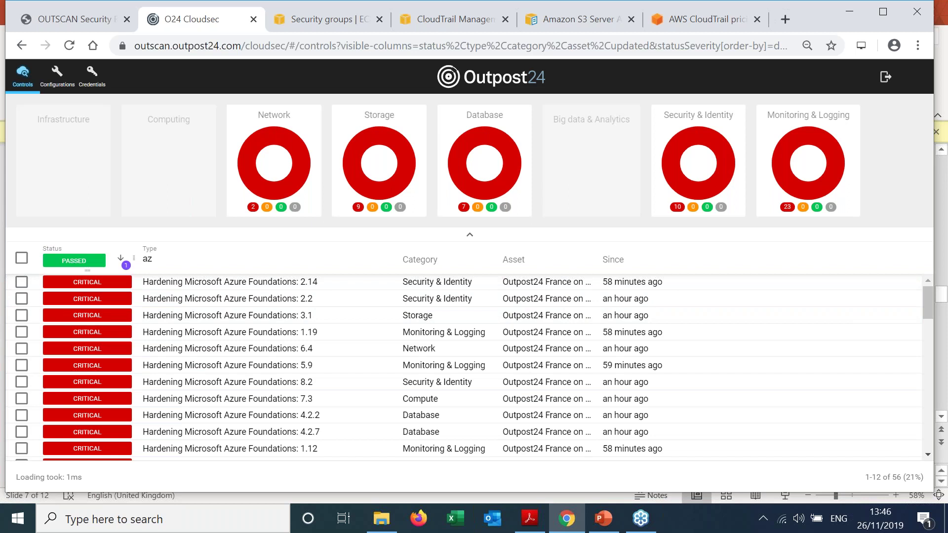
{"action": "left_click", "coordinate": [75, 264]}
{"action": "left_click", "coordinate": [118, 309]}
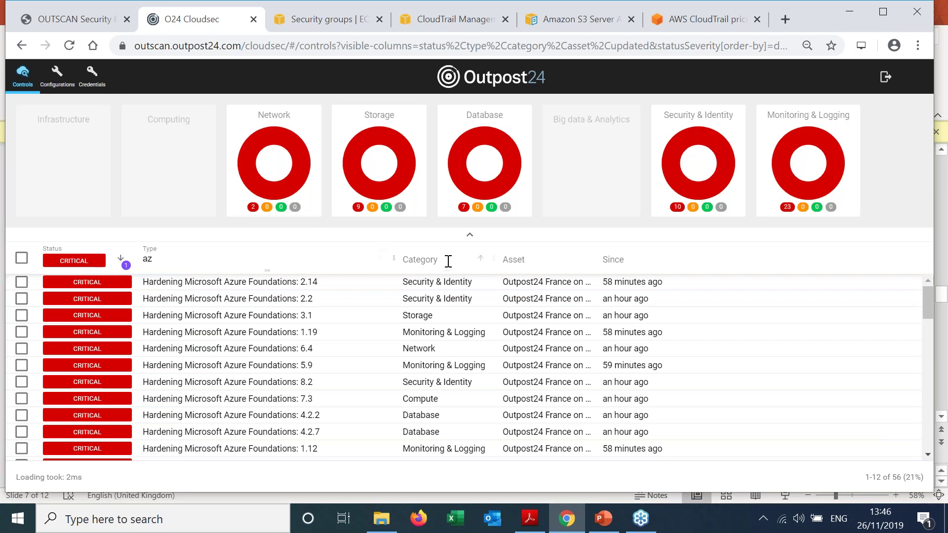
Step: Sort the controls by Type, Asset and Since in ascending order, and finally by Since alone in descending order
{"action": "left_click", "coordinate": [311, 264]}
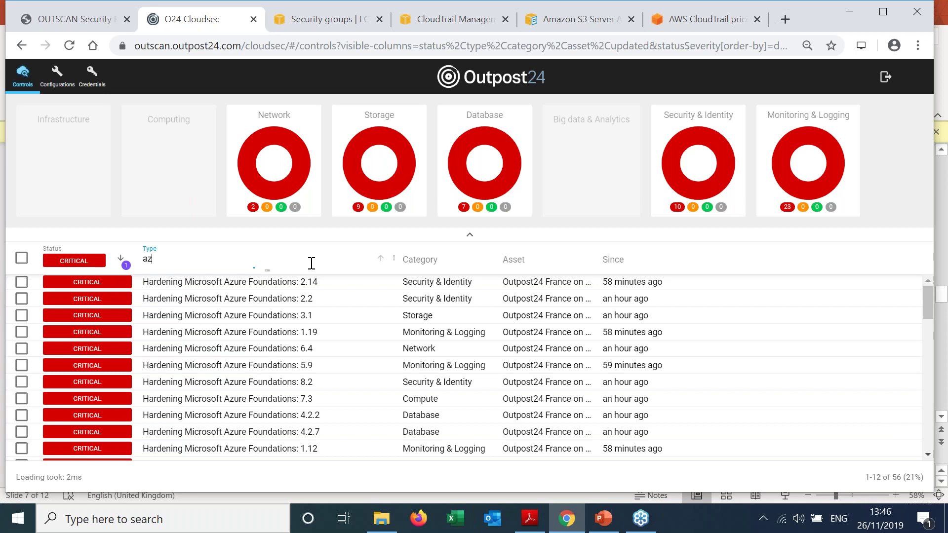
{"action": "left_click", "coordinate": [379, 260]}
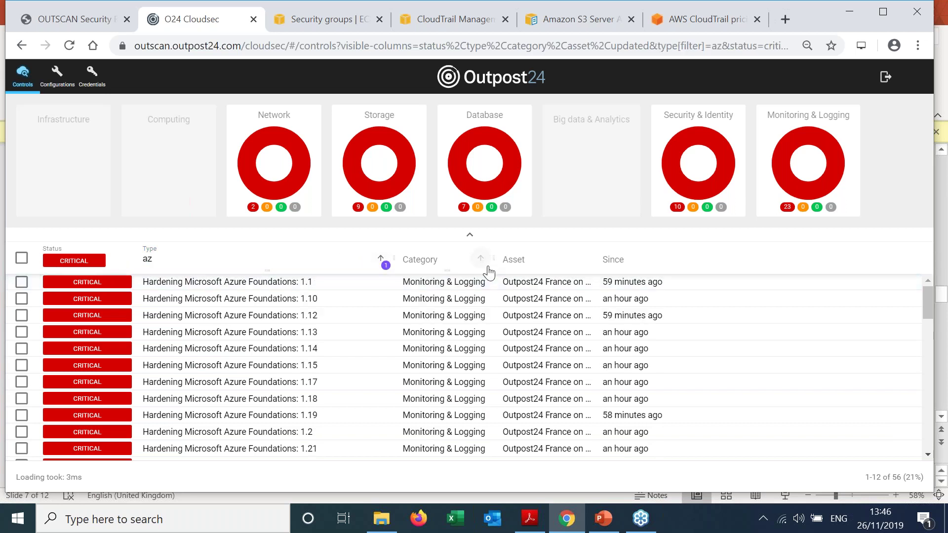
{"action": "left_click", "coordinate": [580, 261]}
{"action": "left_click", "coordinate": [681, 259]}
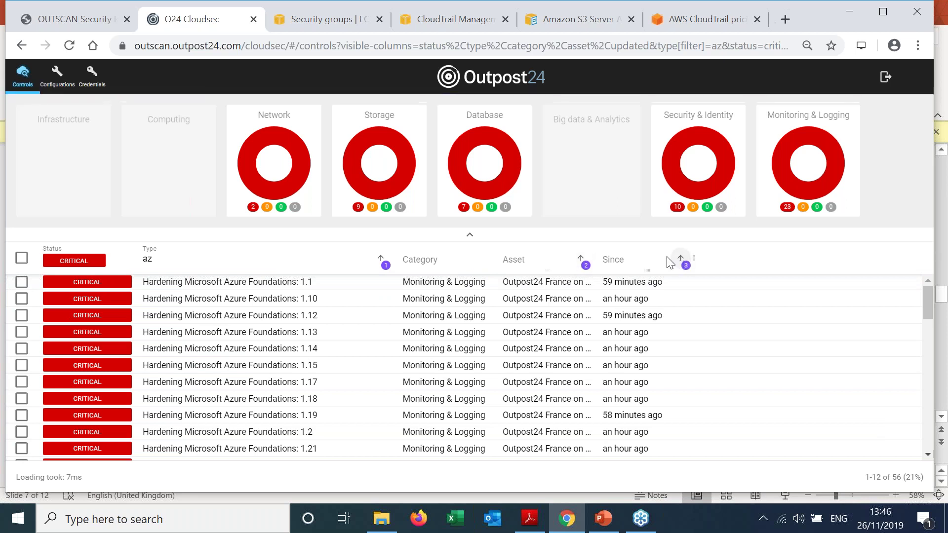
{"action": "left_click", "coordinate": [680, 259]}
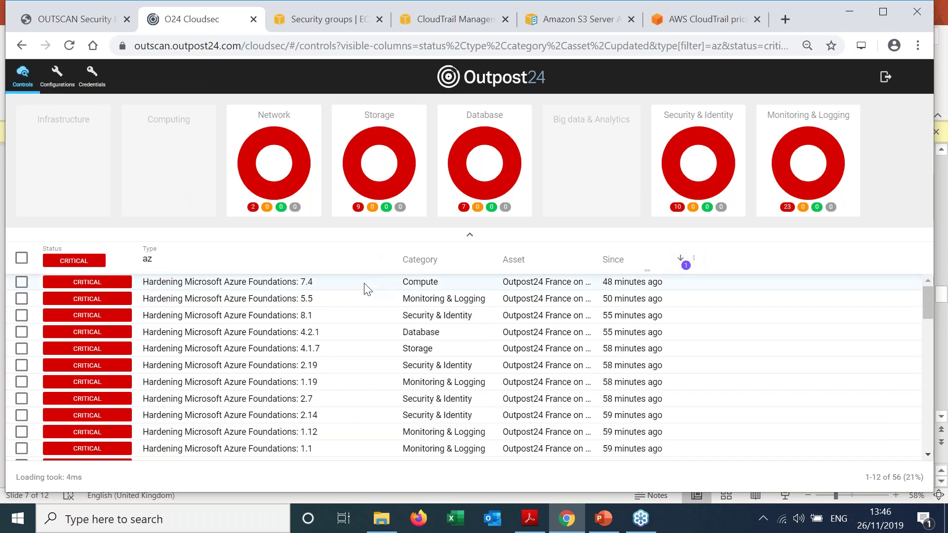
Step: Replace the Type filter with "aws" and filter the Asset column by "UK [e"
{"action": "left_click", "coordinate": [247, 258]}
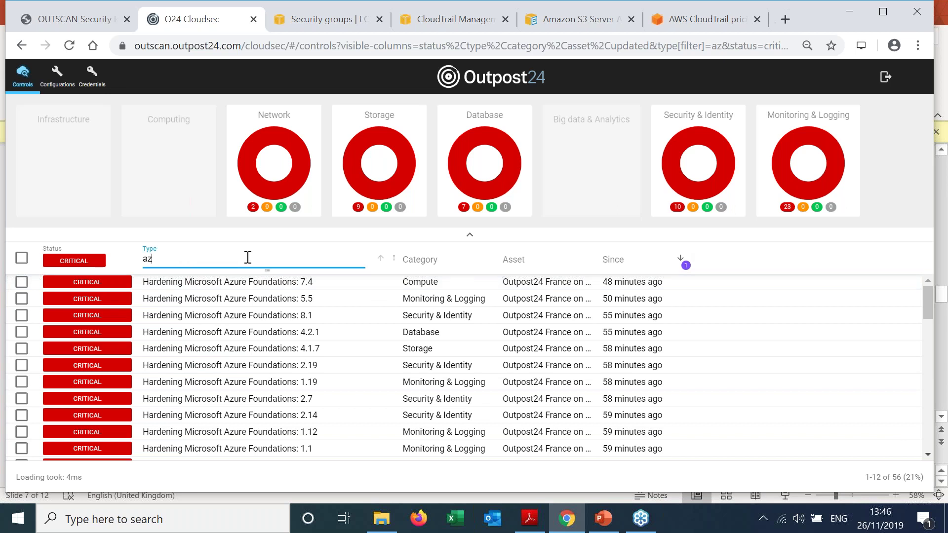
{"action": "key", "text": "BackSpace"}
{"action": "key", "text": "BackSpace"}
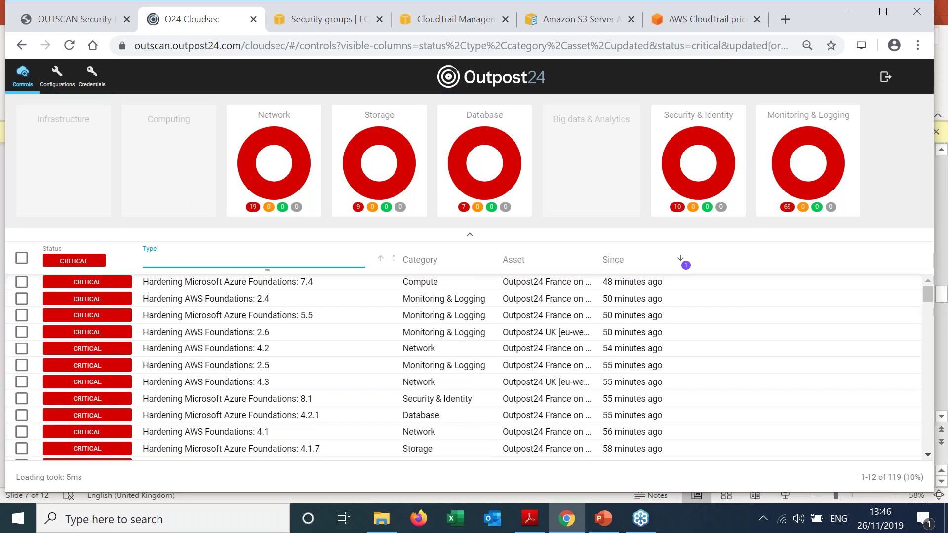
{"action": "type", "text": "aws"}
{"action": "left_click", "coordinate": [518, 260]}
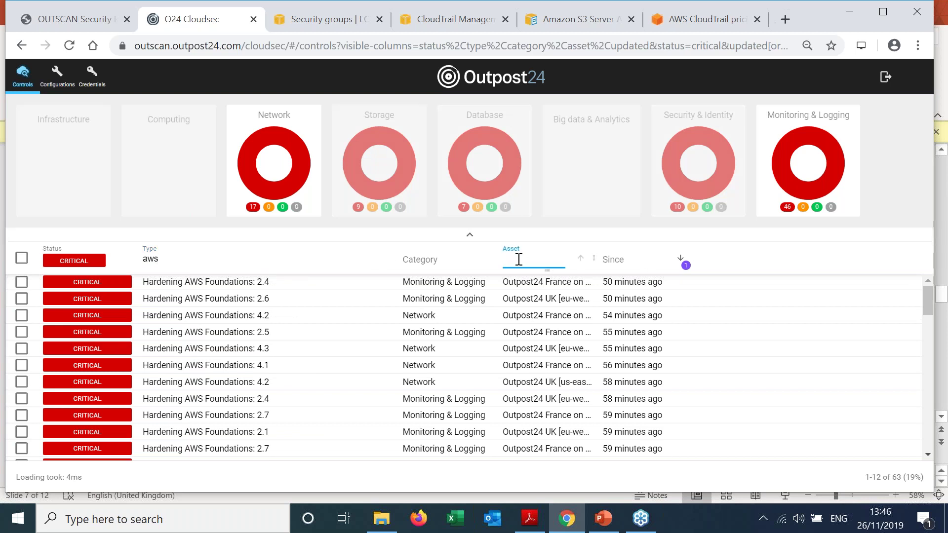
{"action": "type", "text": "UK"}
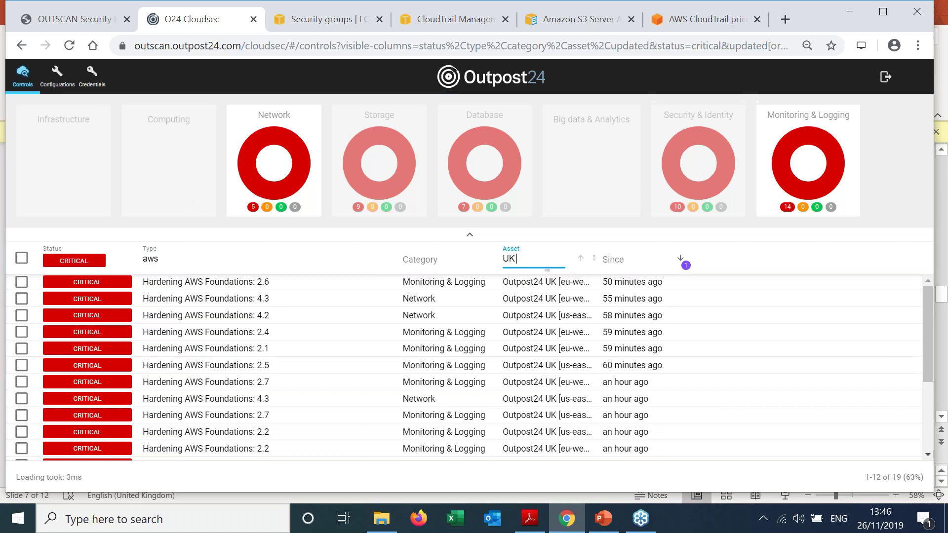
{"action": "type", "text": " [e"}
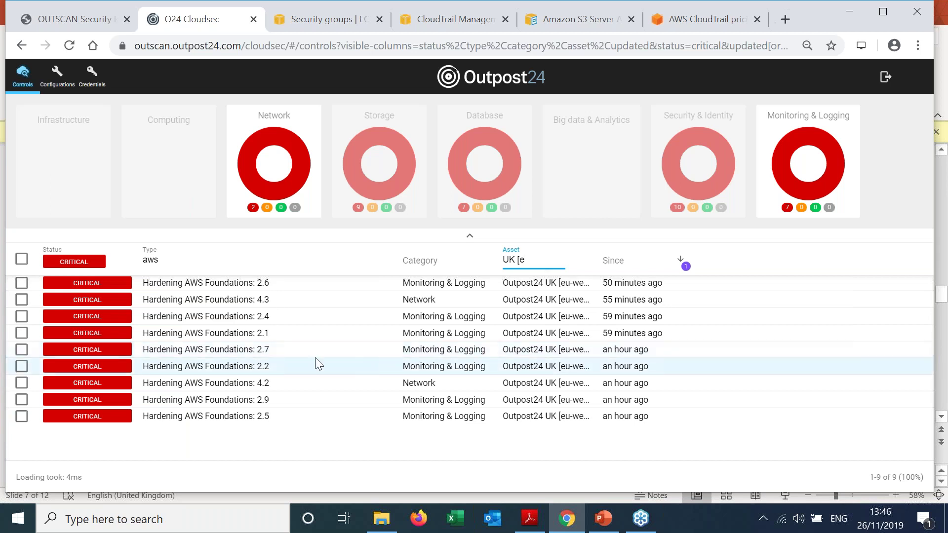
Step: Review the details of the critical controls Hardening AWS Foundations 4.3 and 2.7, including the audit instructions of 2.7
{"action": "left_click", "coordinate": [227, 300]}
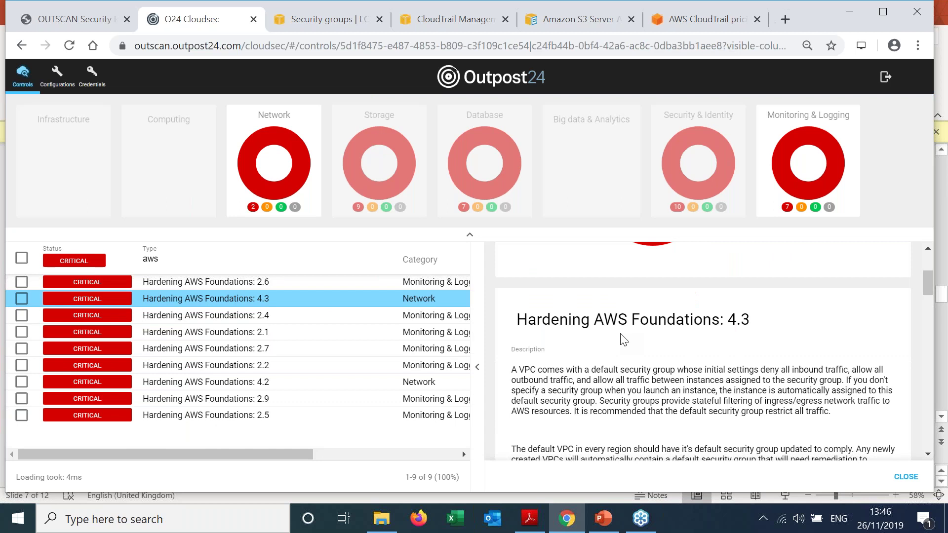
{"action": "scroll", "coordinate": [623, 340], "scroll_direction": "down", "scroll_amount": 5}
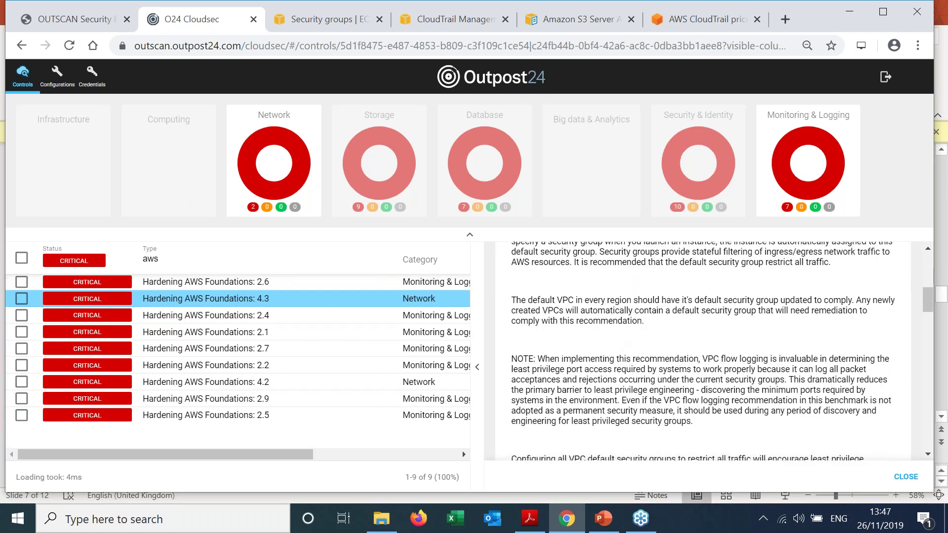
{"action": "left_click", "coordinate": [236, 349]}
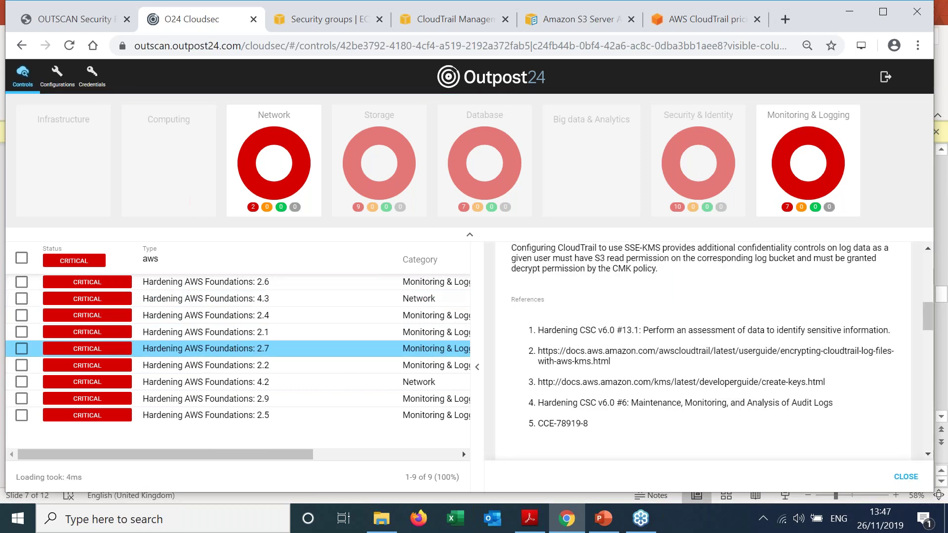
{"action": "scroll", "coordinate": [703, 352], "scroll_direction": "down", "scroll_amount": 7}
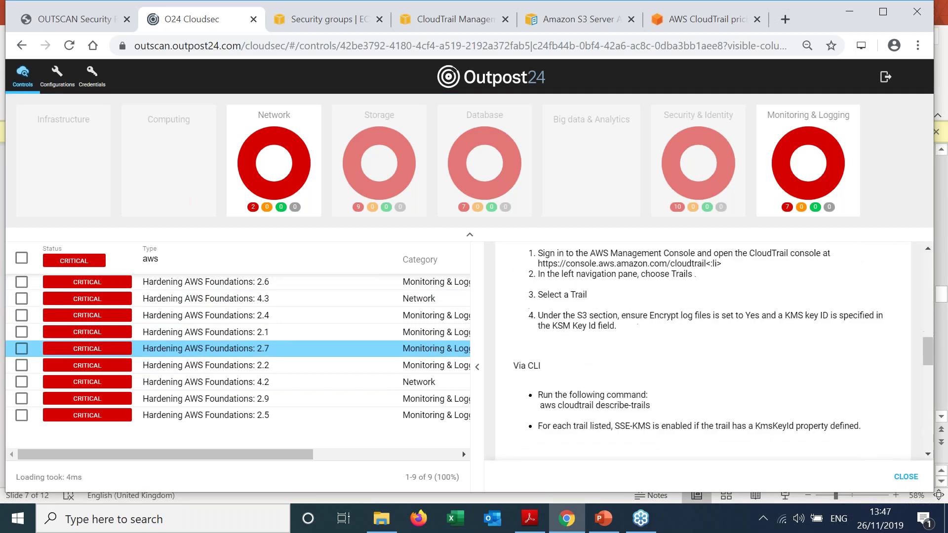
{"action": "scroll", "coordinate": [579, 319], "scroll_direction": "up", "scroll_amount": 2}
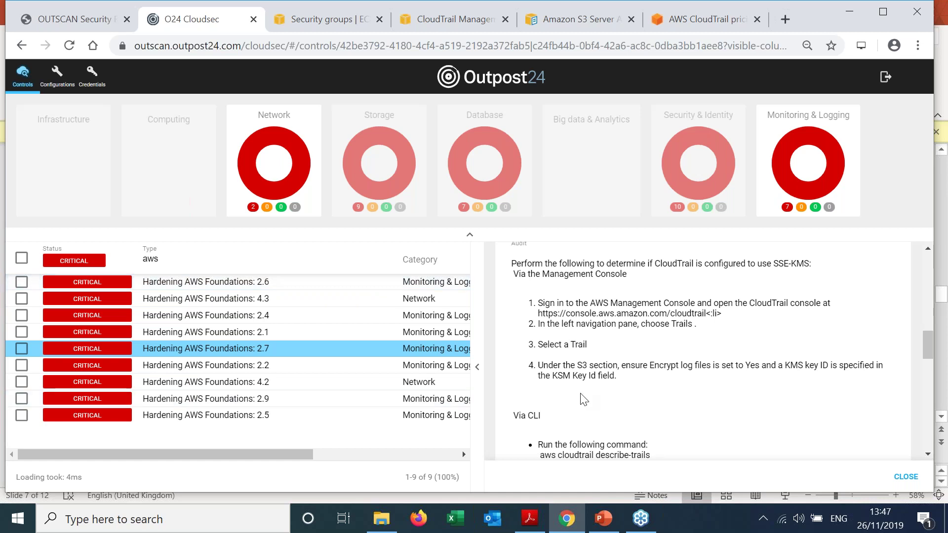
{"action": "scroll", "coordinate": [583, 400], "scroll_direction": "down", "scroll_amount": 3}
{"action": "scroll", "coordinate": [583, 399], "scroll_direction": "up", "scroll_amount": 3}
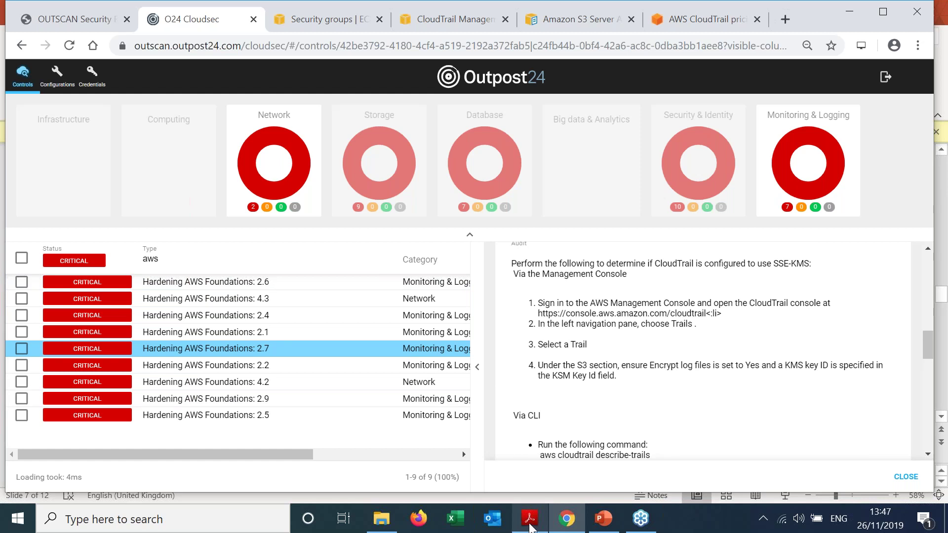
Step: Switch to the AWS CIS Foundations Benchmark PDF in Acrobat Reader and go to recommendation 2.7 from the table of contents
{"action": "mouse_move", "coordinate": [530, 527]}
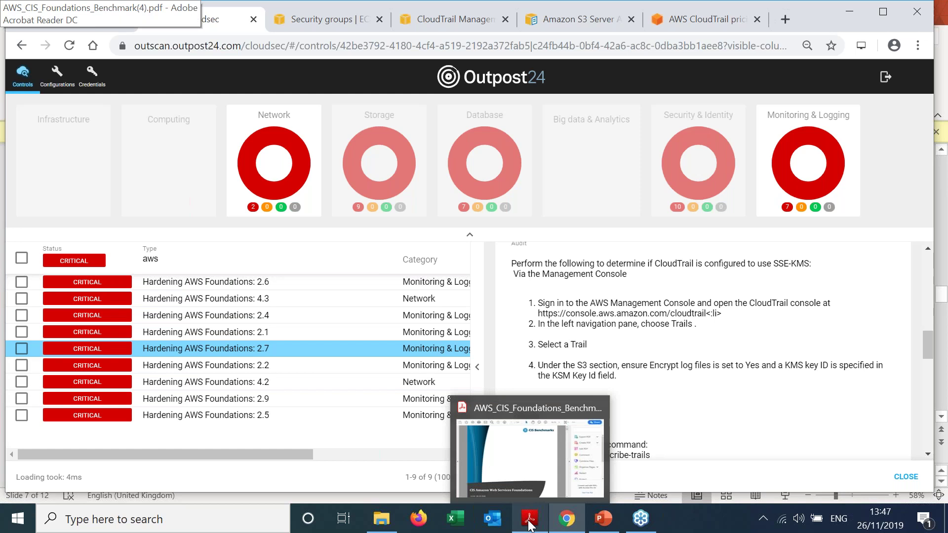
{"action": "left_click", "coordinate": [529, 526]}
{"action": "scroll", "coordinate": [541, 257], "scroll_direction": "down", "scroll_amount": 5}
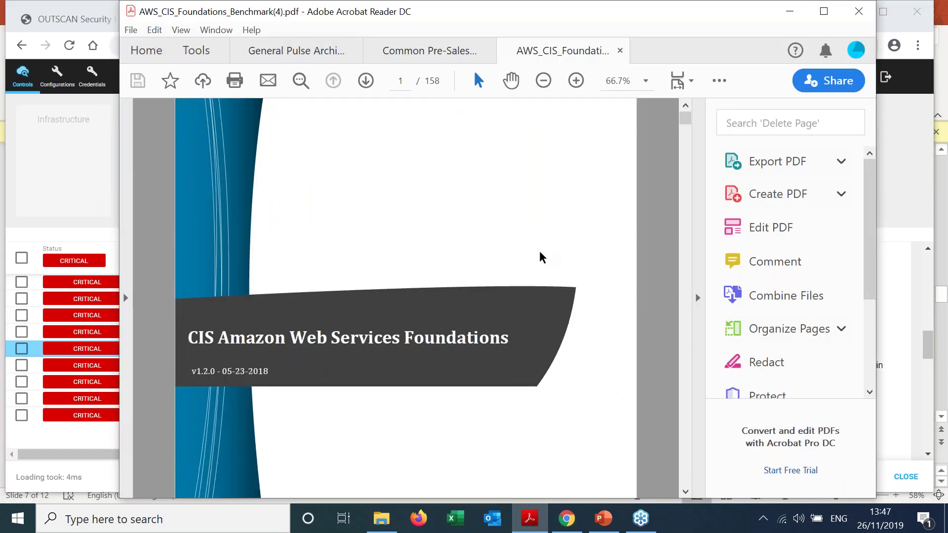
{"action": "scroll", "coordinate": [541, 257], "scroll_direction": "down", "scroll_amount": 10}
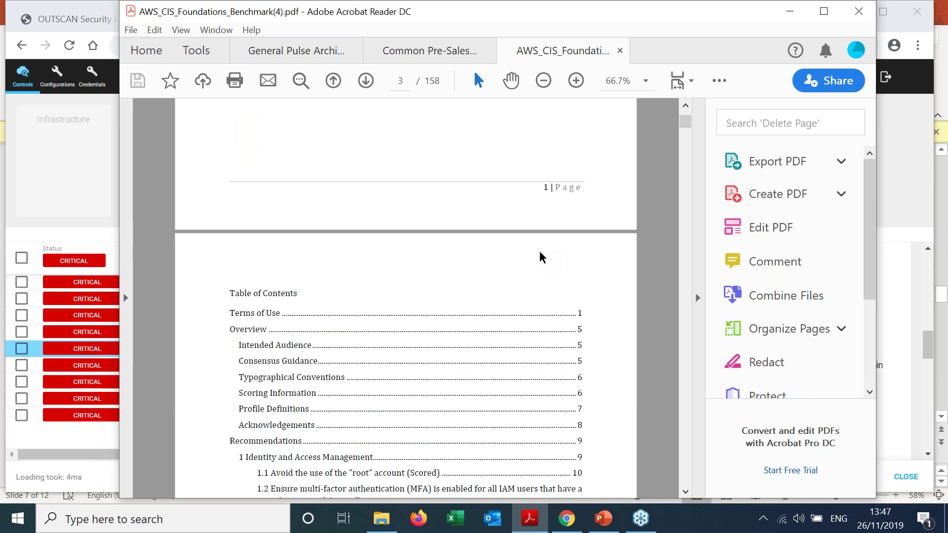
{"action": "scroll", "coordinate": [312, 295], "scroll_direction": "down", "scroll_amount": 10}
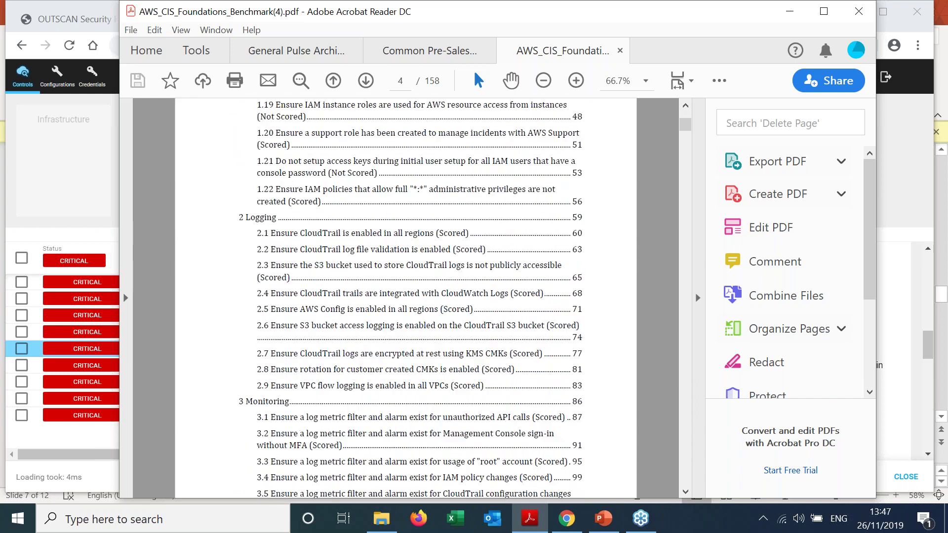
{"action": "left_click", "coordinate": [304, 283]}
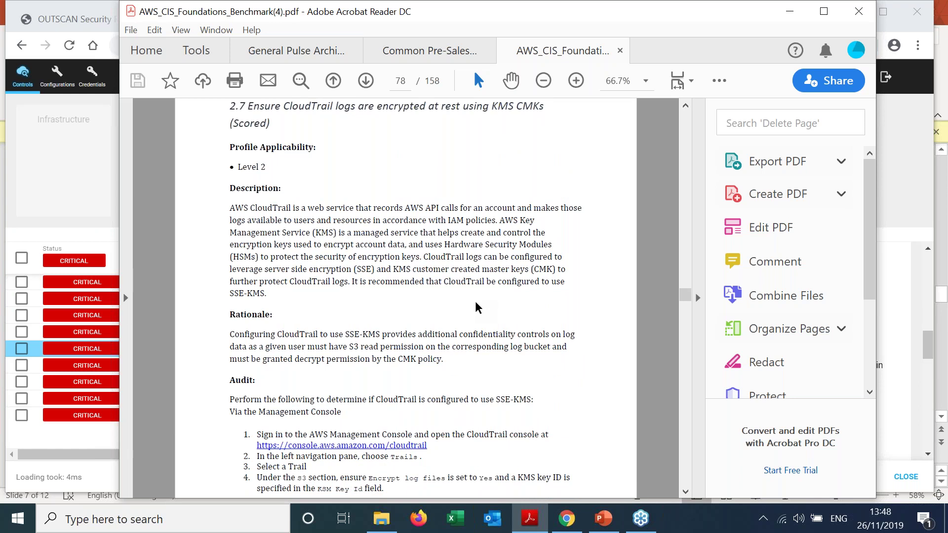
Step: Read the audit and remediation instructions of recommendation 2.7, and minimize the PDF window
{"action": "scroll", "coordinate": [477, 307], "scroll_direction": "down", "scroll_amount": 7}
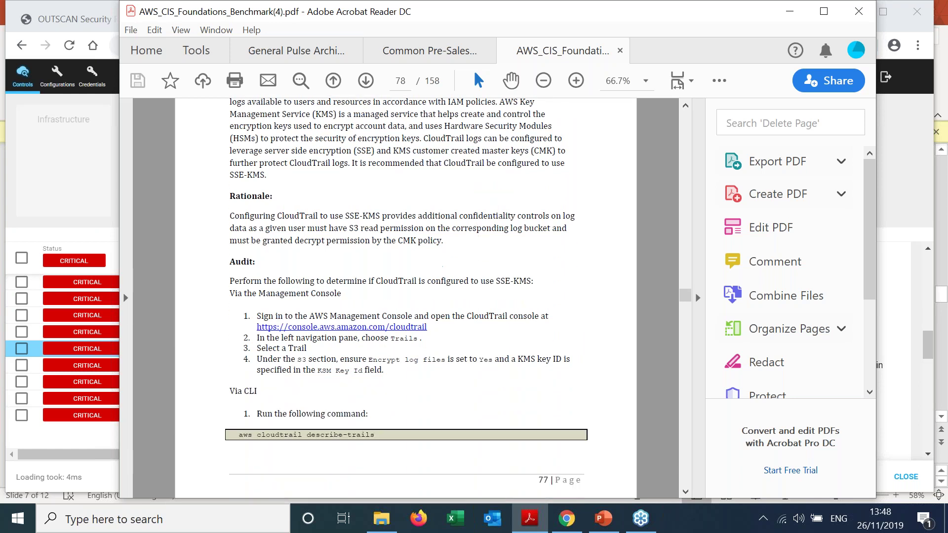
{"action": "scroll", "coordinate": [467, 300], "scroll_direction": "down", "scroll_amount": 5}
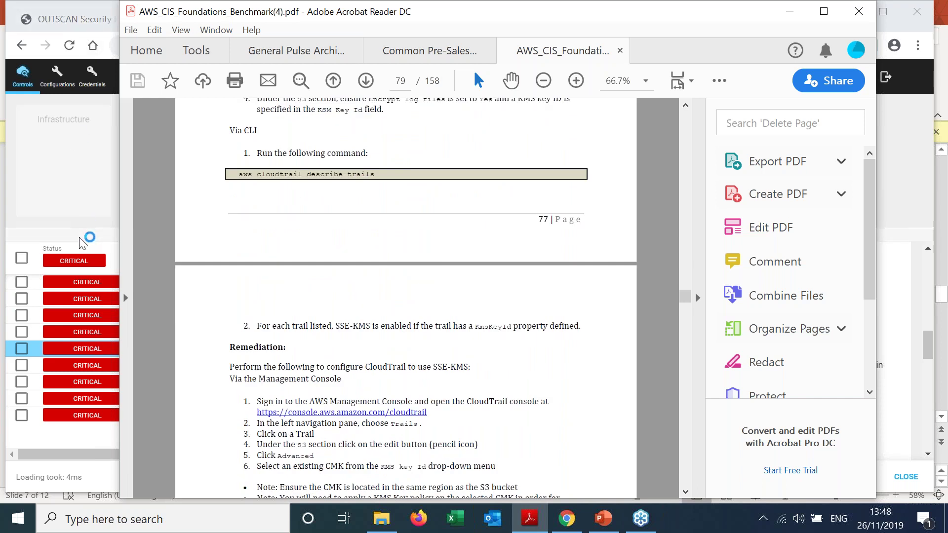
{"action": "left_click", "coordinate": [790, 11]}
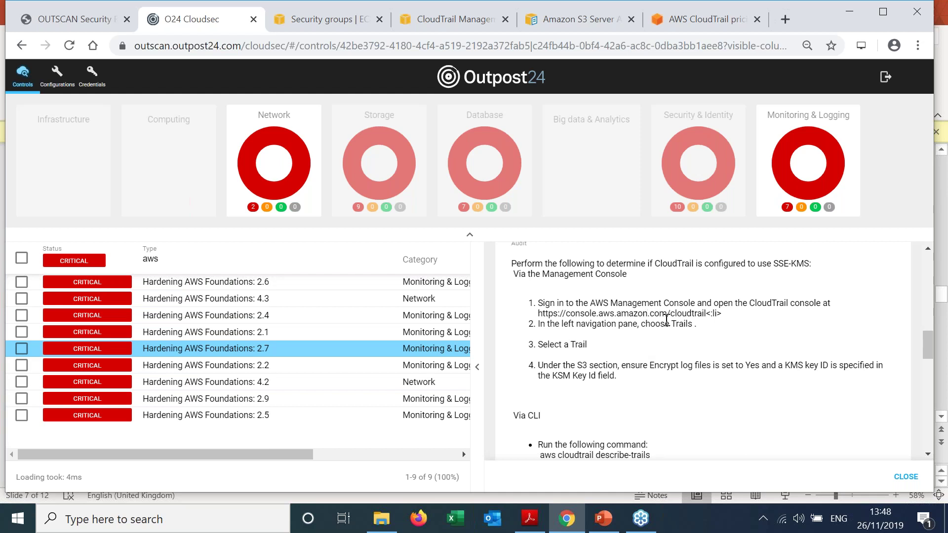
Step: Switch to the AWS CloudTrail console and examine the storage location settings of the trail Outpost24UK1
{"action": "left_click", "coordinate": [437, 17]}
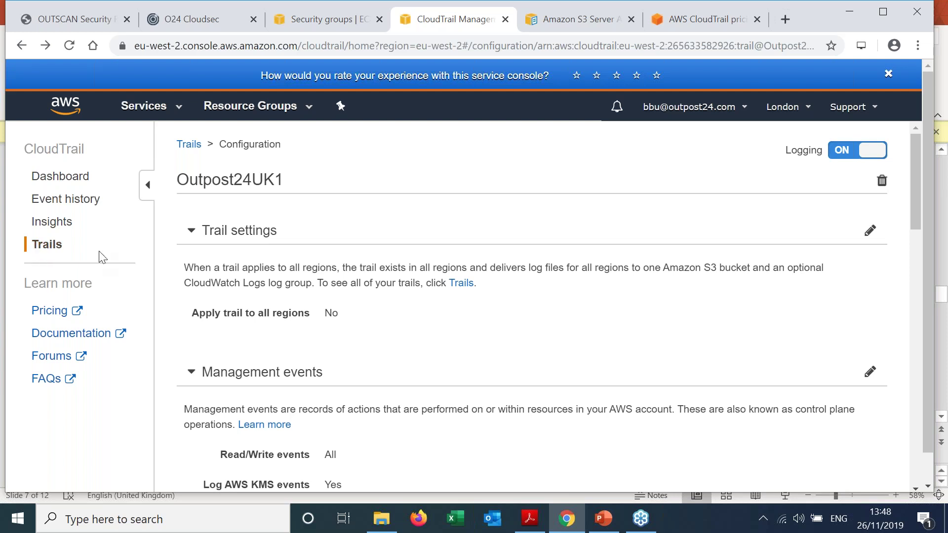
{"action": "scroll", "coordinate": [388, 335], "scroll_direction": "down", "scroll_amount": 7}
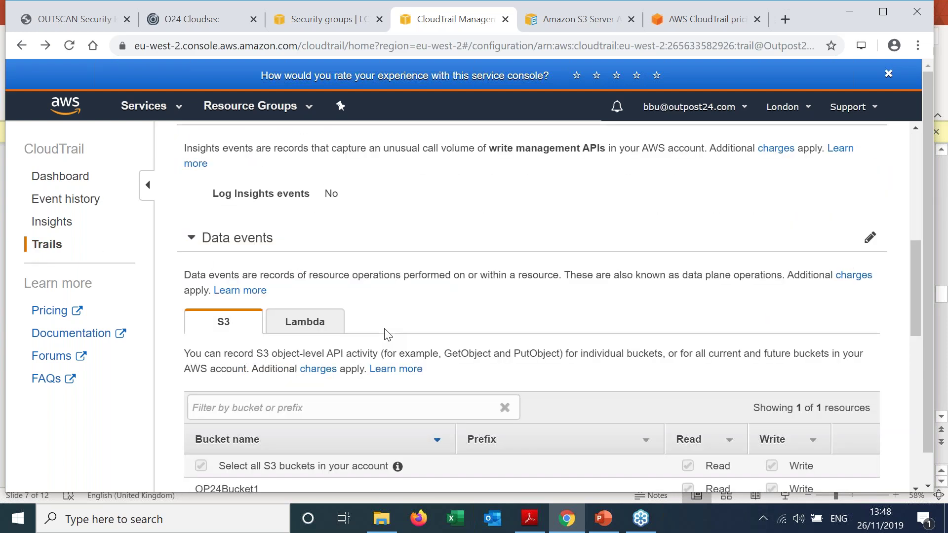
{"action": "scroll", "coordinate": [388, 335], "scroll_direction": "down", "scroll_amount": 5}
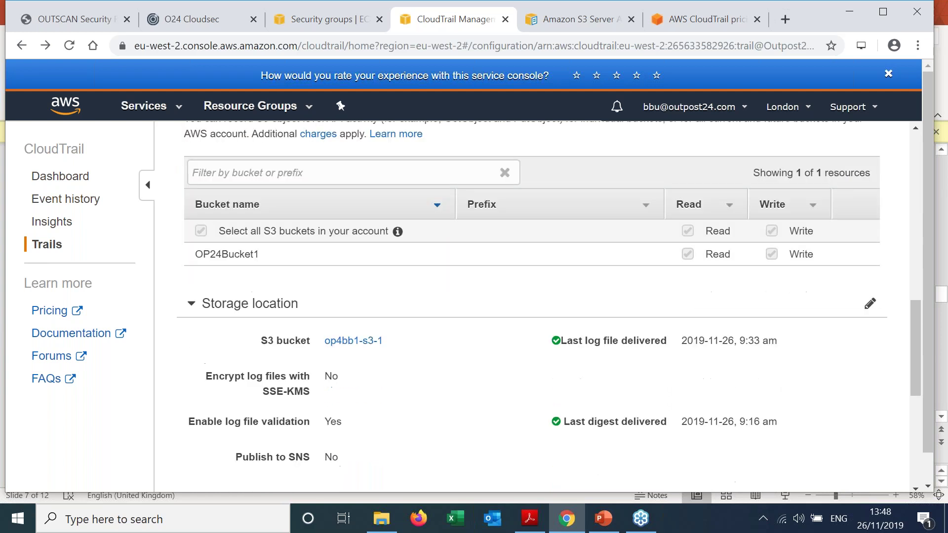
Step: Examine the trail's S3 data events, storage location, CloudWatch Logs and tags settings
{"action": "scroll", "coordinate": [376, 276], "scroll_direction": "down", "scroll_amount": 2}
{"action": "right_click", "coordinate": [358, 253]}
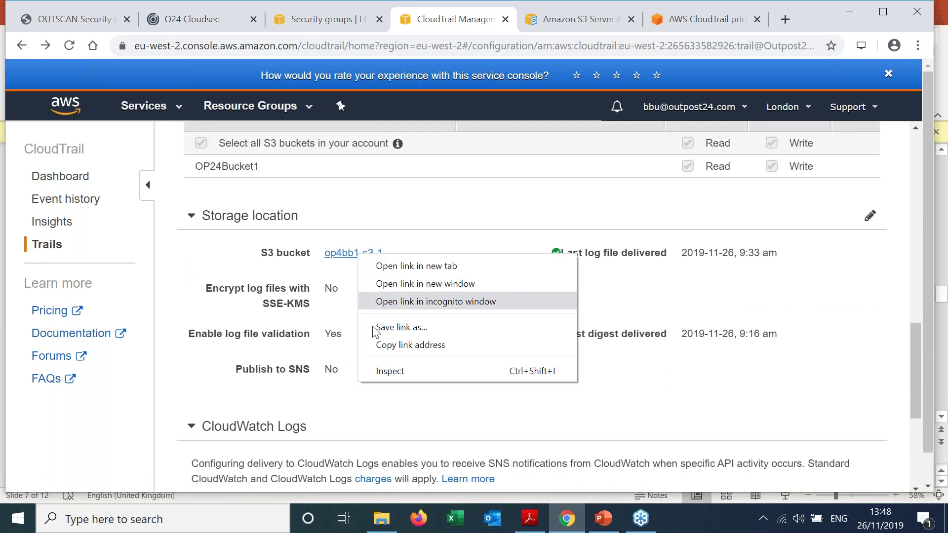
{"action": "scroll", "coordinate": [380, 321], "scroll_direction": "down", "scroll_amount": 5}
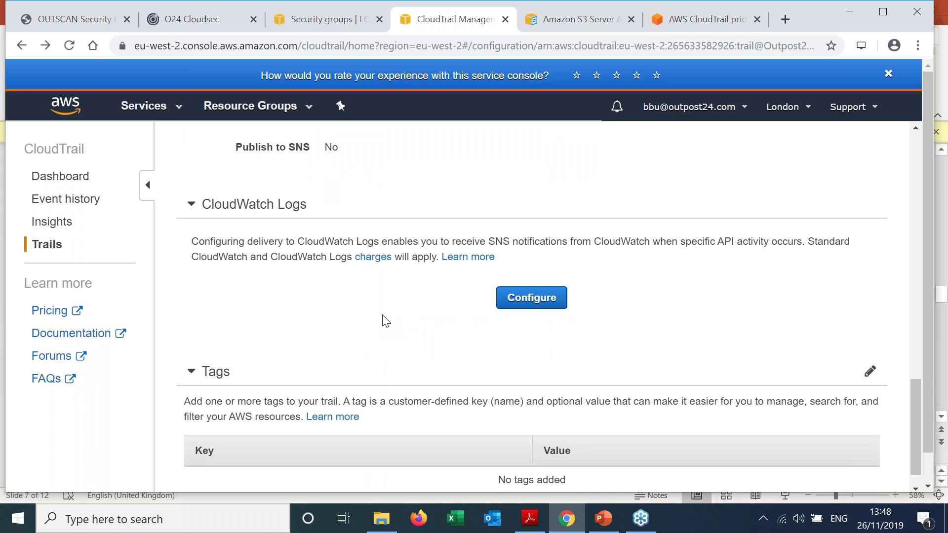
{"action": "scroll", "coordinate": [385, 320], "scroll_direction": "down", "scroll_amount": 1}
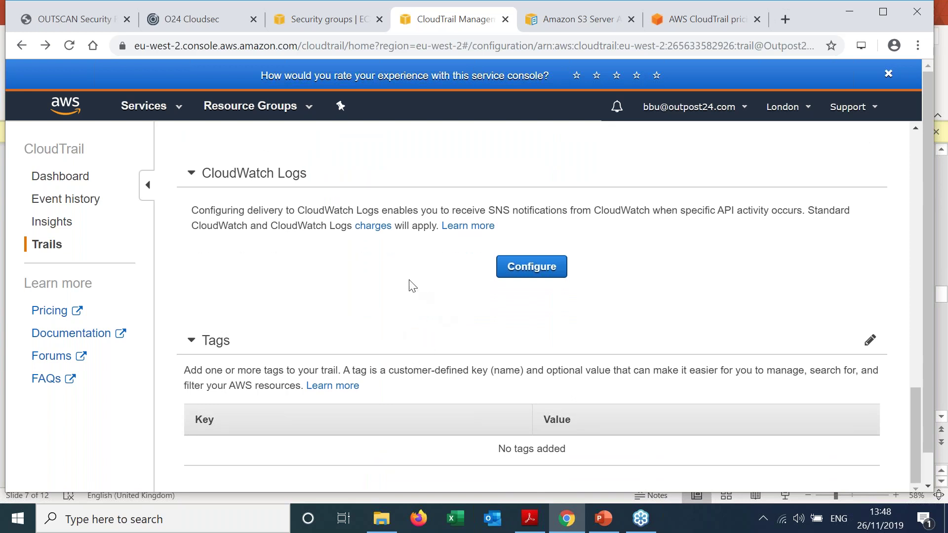
{"action": "scroll", "coordinate": [409, 286], "scroll_direction": "up", "scroll_amount": 5}
{"action": "scroll", "coordinate": [504, 469], "scroll_direction": "down", "scroll_amount": 2}
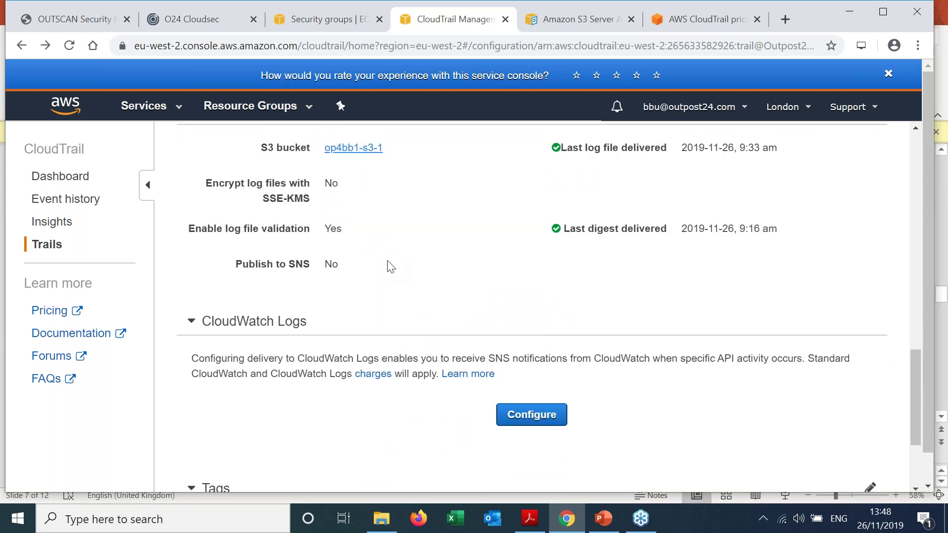
{"action": "scroll", "coordinate": [391, 267], "scroll_direction": "up", "scroll_amount": 6}
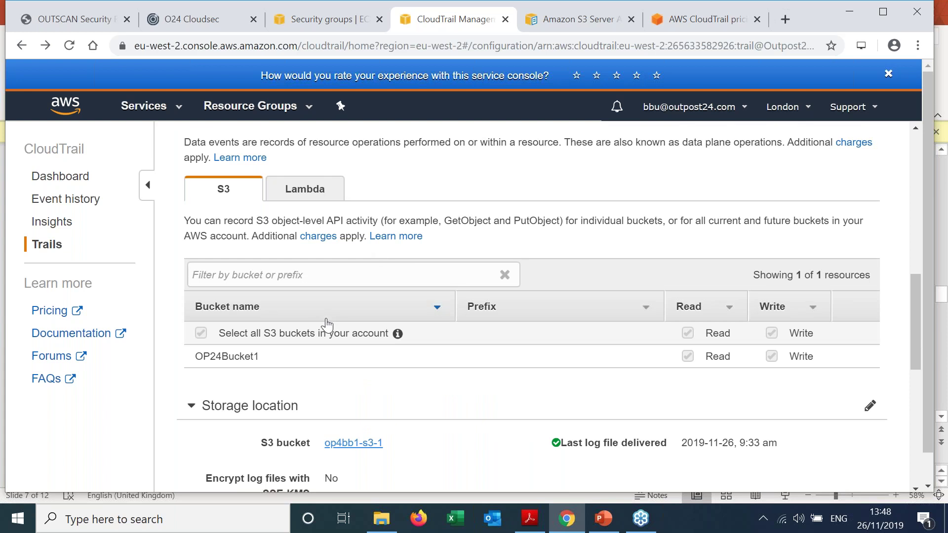
{"action": "scroll", "coordinate": [326, 326], "scroll_direction": "down", "scroll_amount": 3}
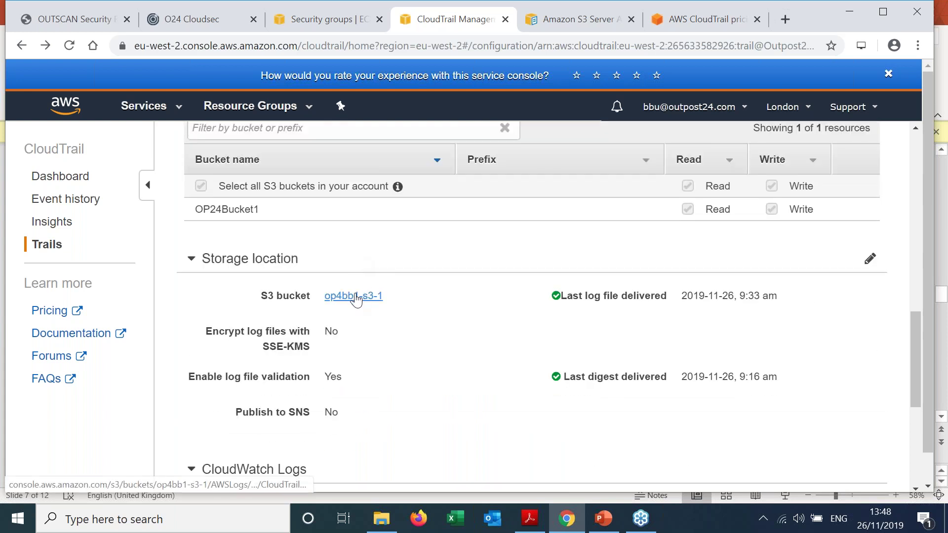
Step: Open the trail's S3 bucket op4bb1-s3-1 and change the eu-west-2 folder's encryption to AWS-KMS with the Custom KMS ARN option
{"action": "left_click", "coordinate": [357, 301]}
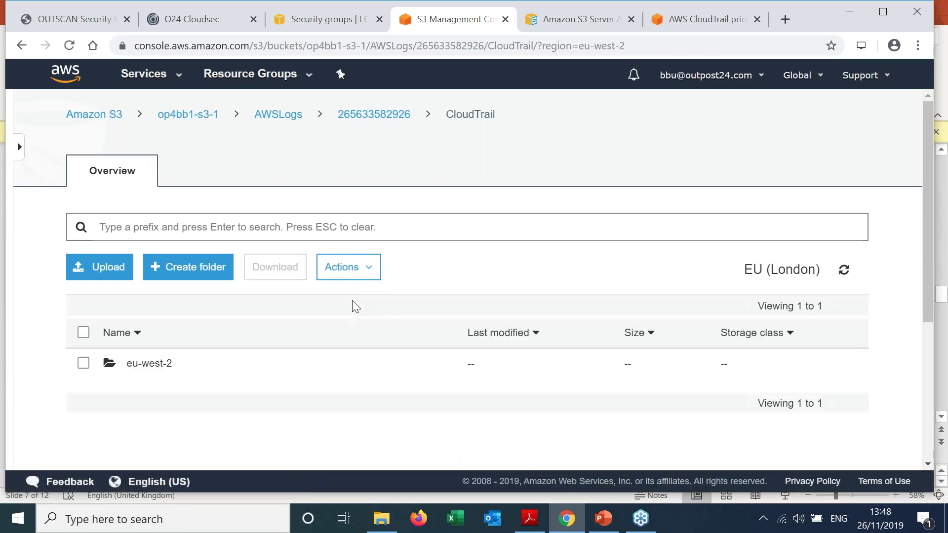
{"action": "right_click", "coordinate": [156, 364]}
{"action": "scroll", "coordinate": [207, 437], "scroll_direction": "down", "scroll_amount": 1}
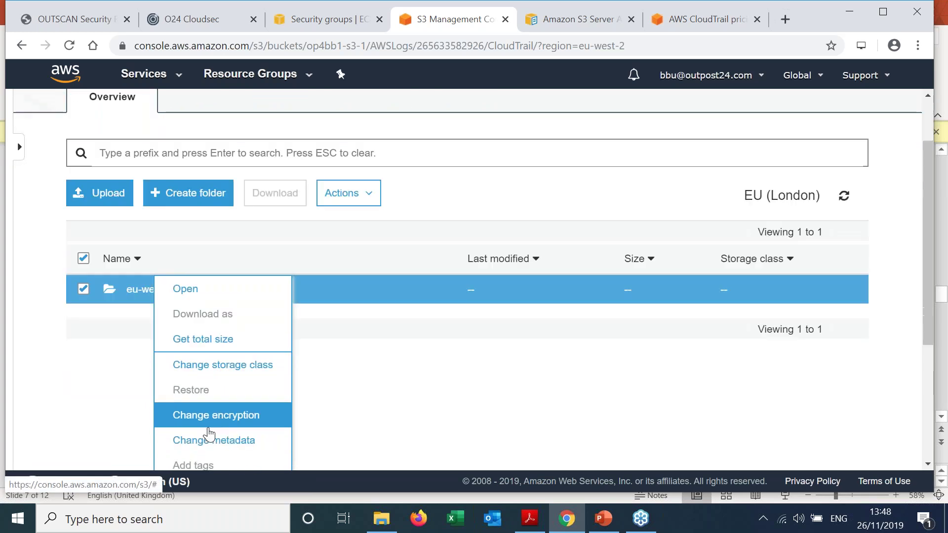
{"action": "left_click", "coordinate": [213, 419]}
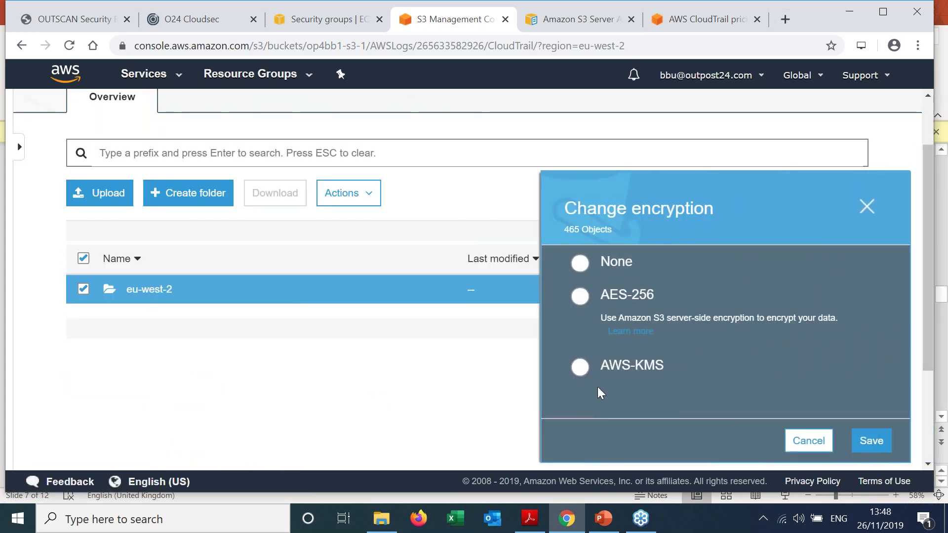
{"action": "left_click", "coordinate": [580, 376]}
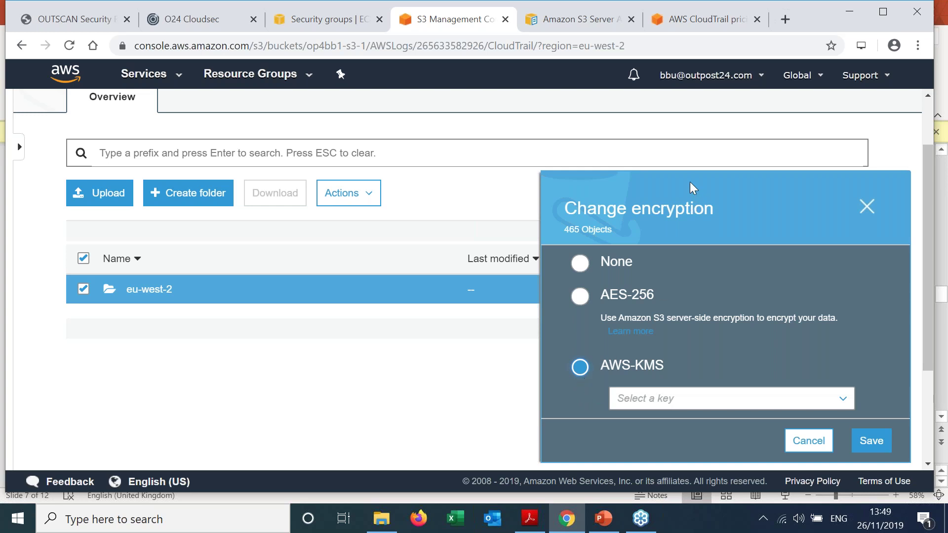
{"action": "left_click", "coordinate": [657, 399]}
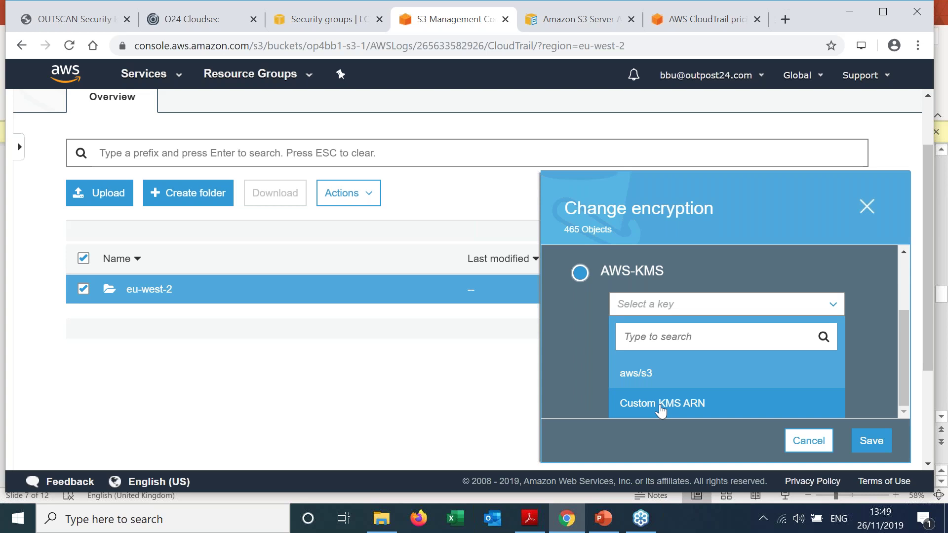
{"action": "left_click", "coordinate": [661, 404]}
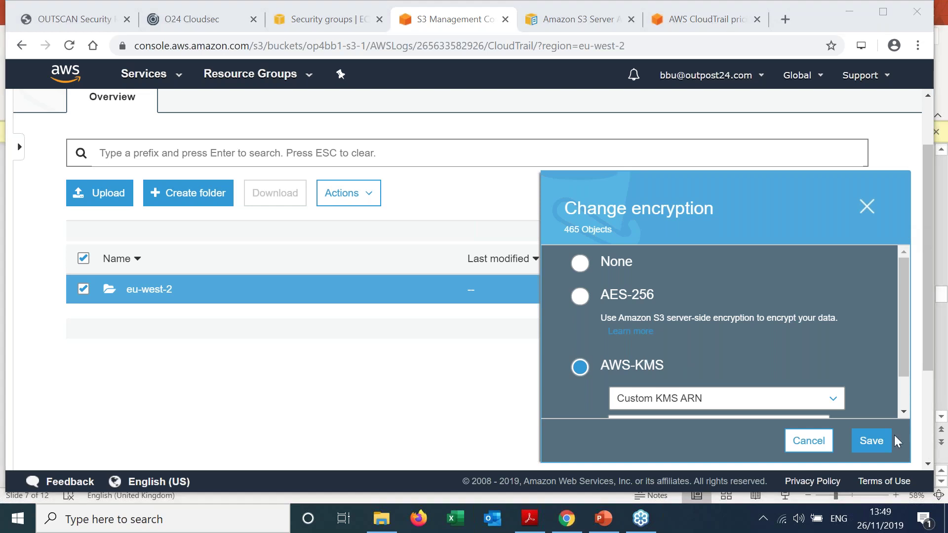
{"action": "left_click", "coordinate": [872, 441]}
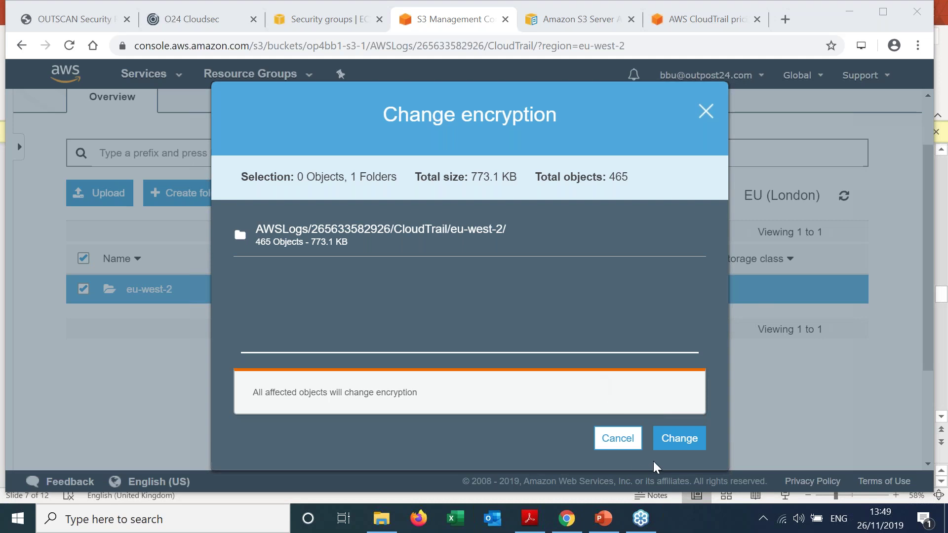
{"action": "left_click", "coordinate": [678, 444]}
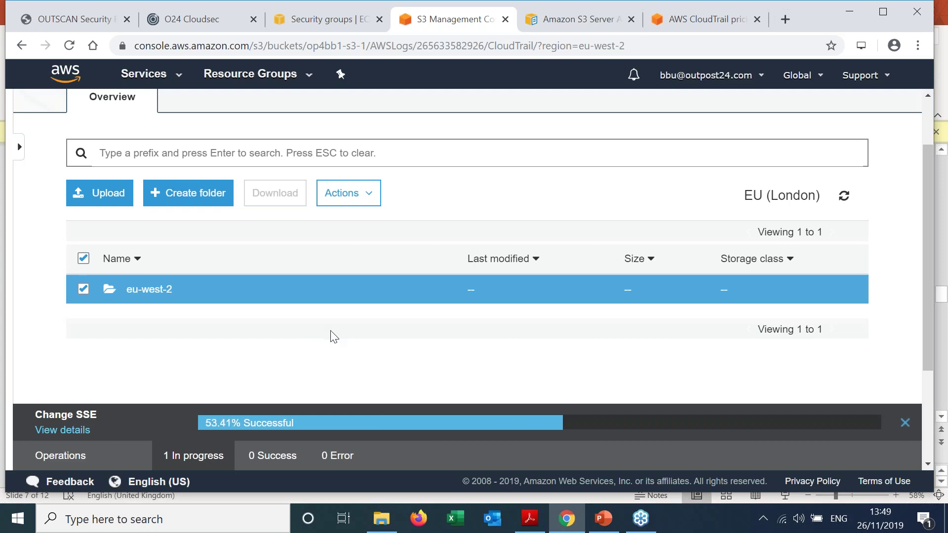
Step: Return to O24 Cloudsec, filter the critical AWS controls to the Network category and review the audit instructions of Hardening AWS Foundations 4.2
{"action": "left_click", "coordinate": [184, 22]}
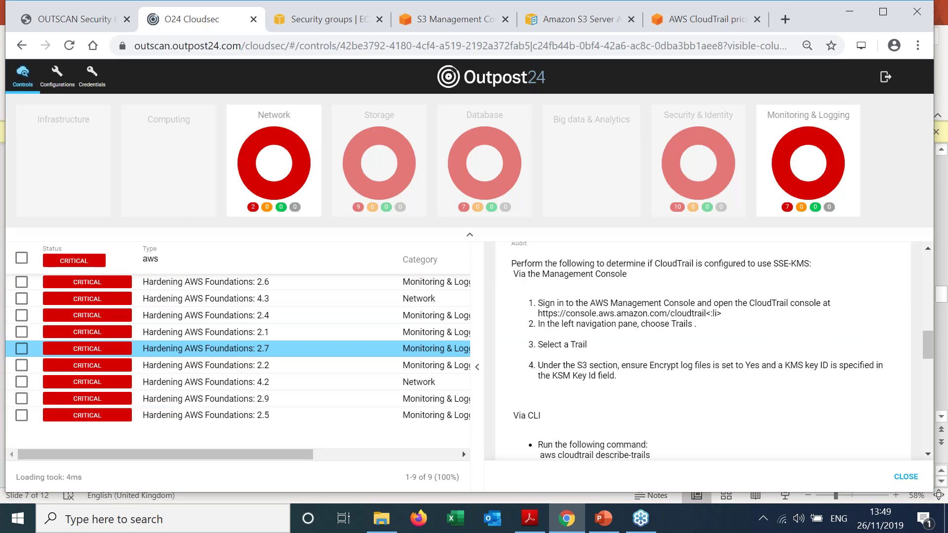
{"action": "double_click", "coordinate": [159, 259]}
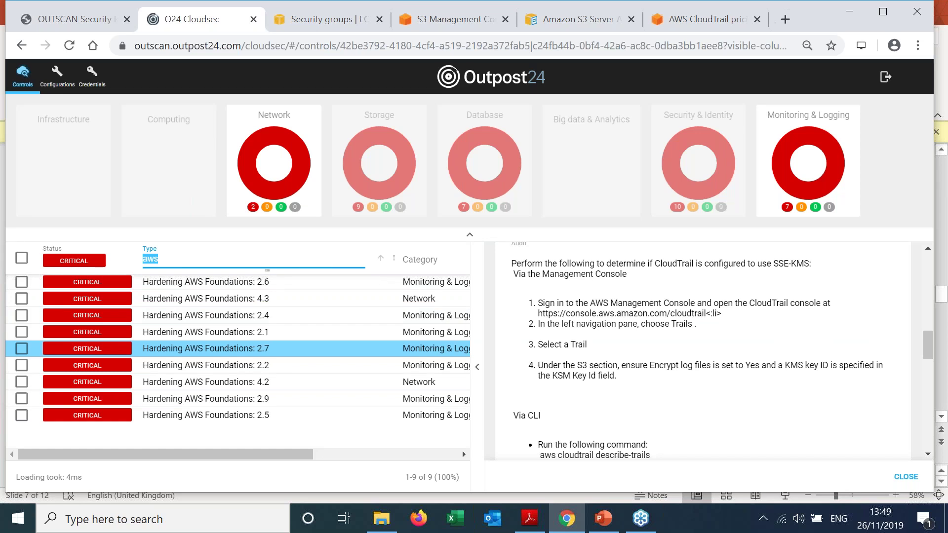
{"action": "mouse_move", "coordinate": [247, 170]}
{"action": "left_click", "coordinate": [243, 170]}
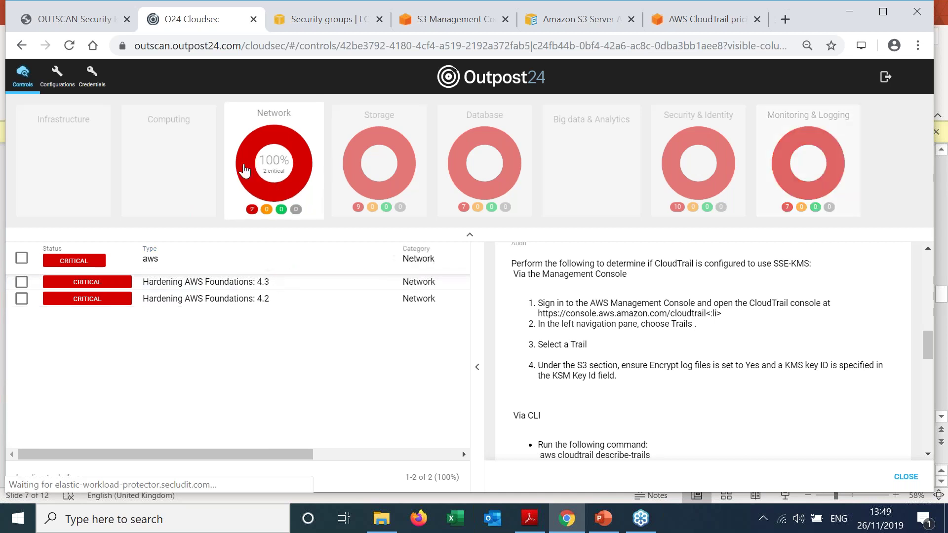
{"action": "left_click", "coordinate": [238, 299]}
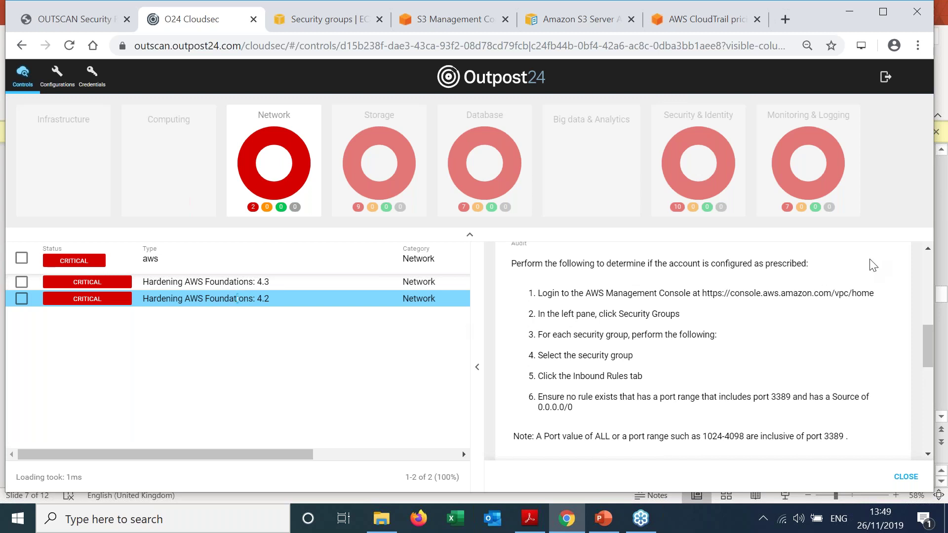
Step: Review the audit steps, solution and concerned assets of the control Hardening AWS Foundations 4.3
{"action": "left_click", "coordinate": [226, 282]}
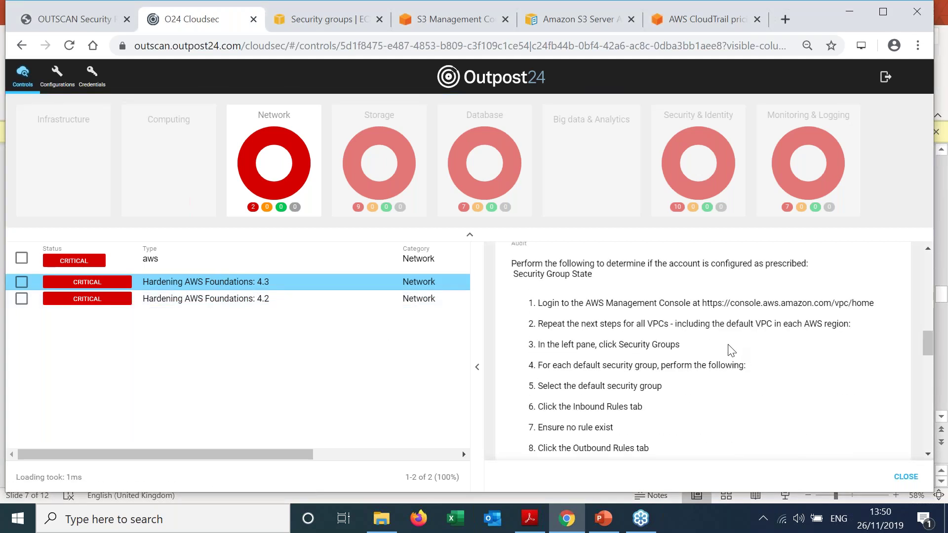
{"action": "scroll", "coordinate": [729, 350], "scroll_direction": "down", "scroll_amount": 9}
{"action": "scroll", "coordinate": [728, 350], "scroll_direction": "up", "scroll_amount": 4}
{"action": "scroll", "coordinate": [729, 350], "scroll_direction": "up", "scroll_amount": 1}
{"action": "scroll", "coordinate": [720, 346], "scroll_direction": "down", "scroll_amount": 6}
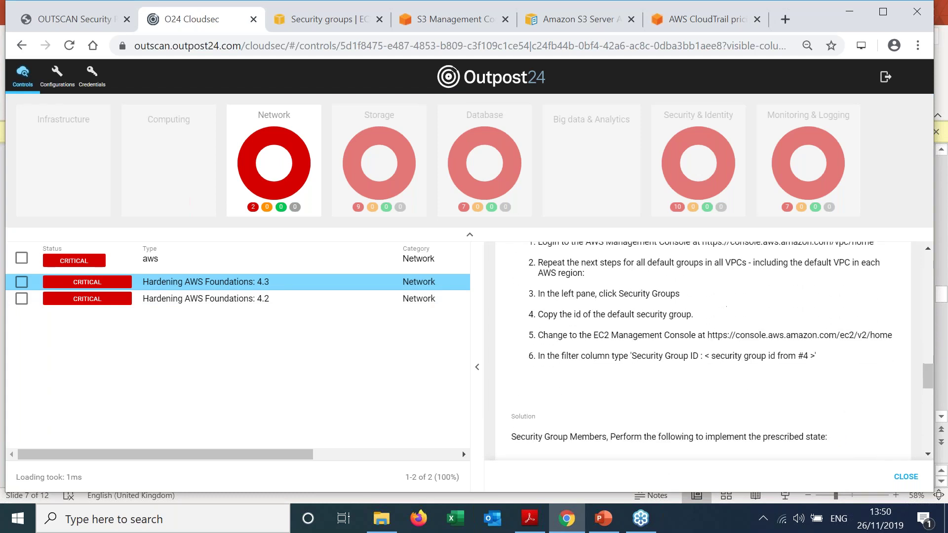
{"action": "scroll", "coordinate": [720, 345], "scroll_direction": "down", "scroll_amount": 8}
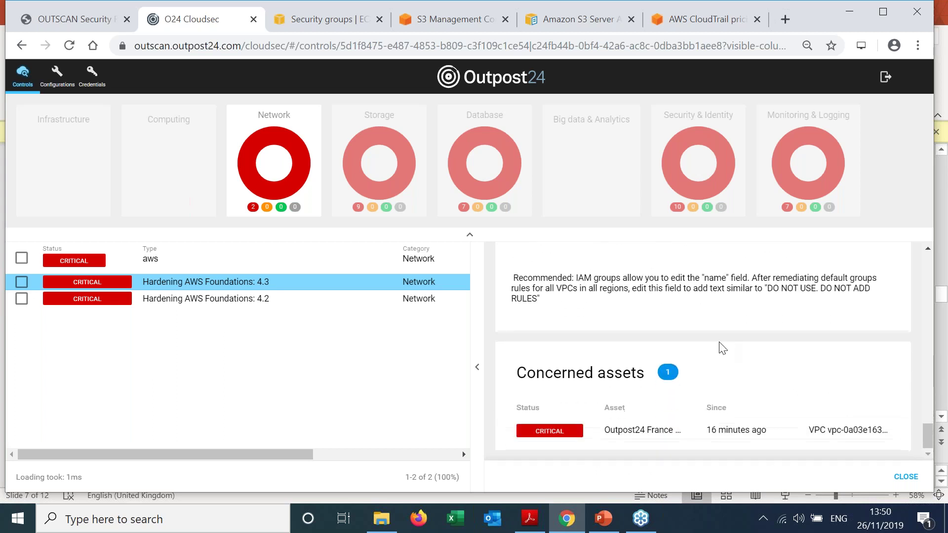
{"action": "scroll", "coordinate": [719, 345], "scroll_direction": "up", "scroll_amount": 10}
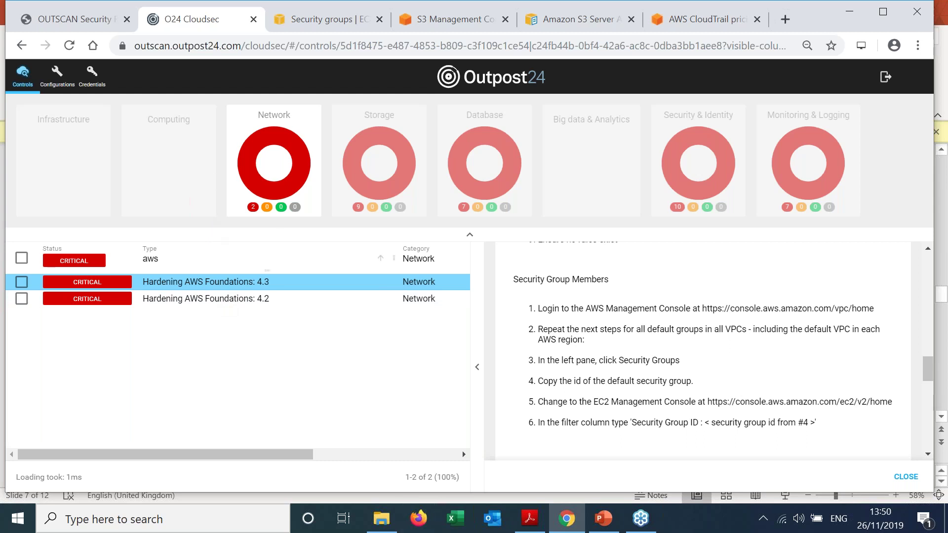
Step: Switch to the OUTSCAN Vulnerability Detailed Report and review its trends, risk level overview, delta, top 10 solutions and risk families
{"action": "mouse_move", "coordinate": [569, 527]}
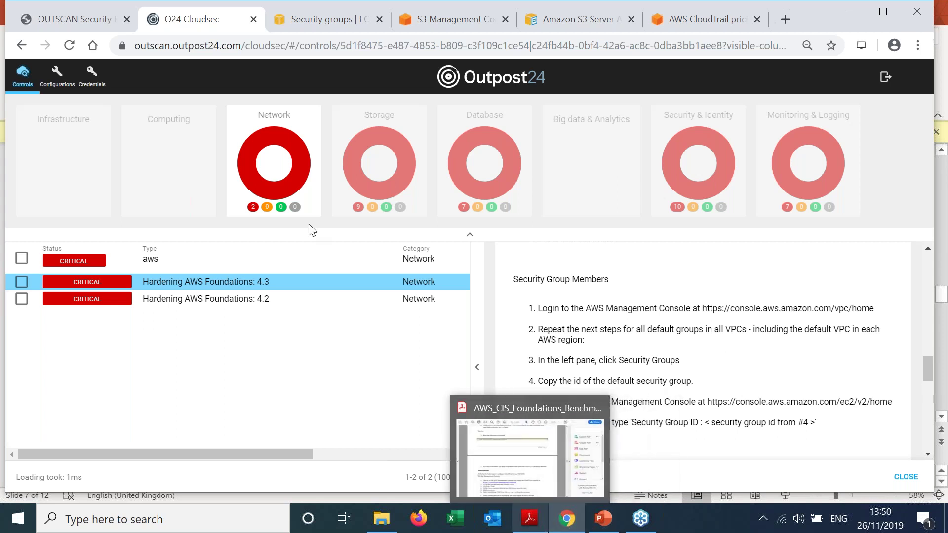
{"action": "left_click", "coordinate": [75, 20]}
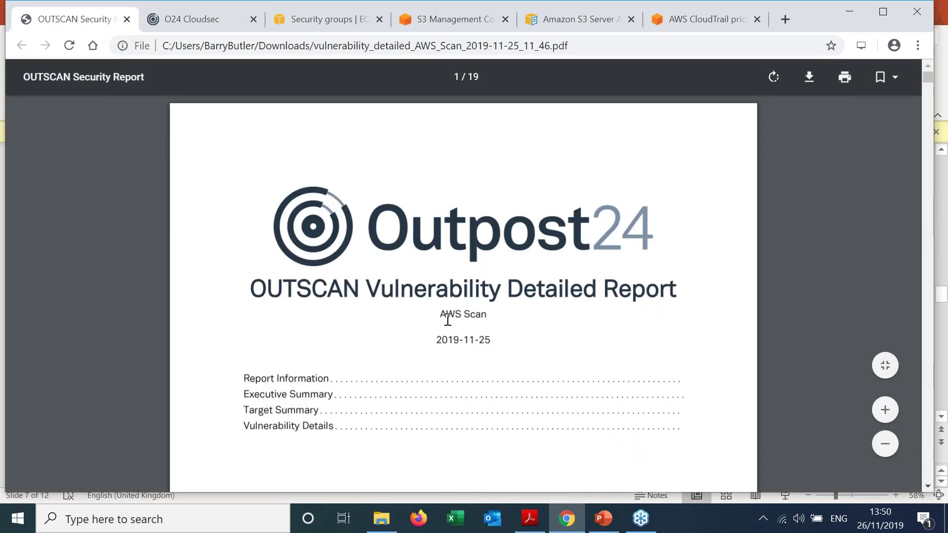
{"action": "scroll", "coordinate": [499, 360], "scroll_direction": "down", "scroll_amount": 6}
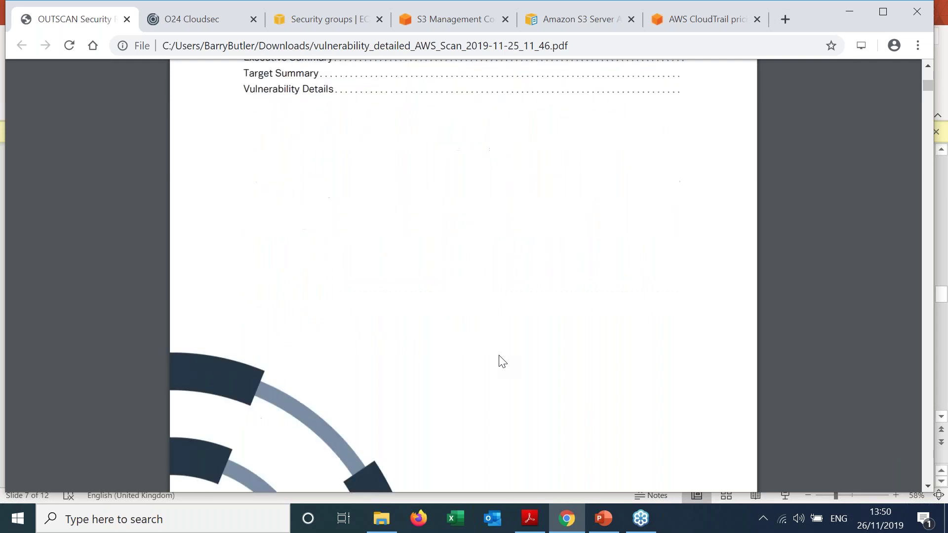
{"action": "scroll", "coordinate": [500, 360], "scroll_direction": "down", "scroll_amount": 10}
{"action": "scroll", "coordinate": [500, 360], "scroll_direction": "down", "scroll_amount": 10}
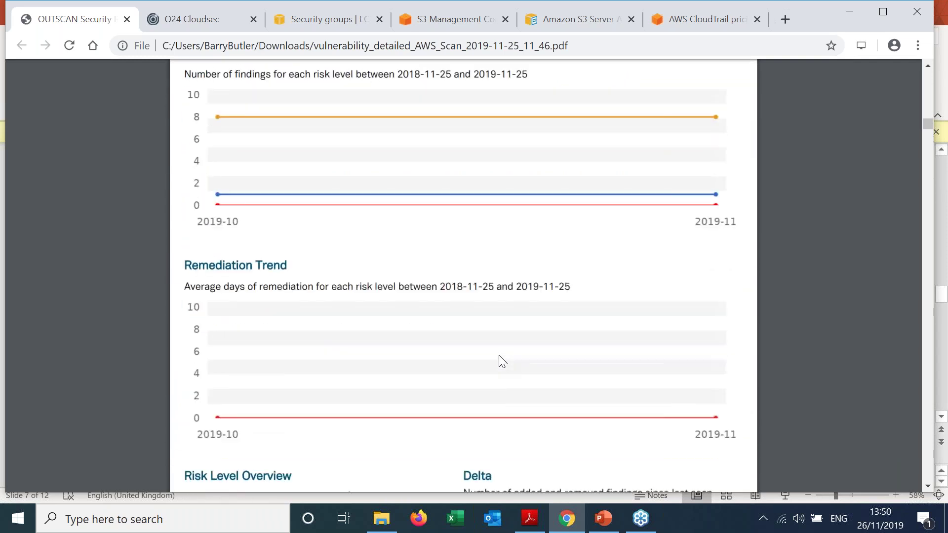
{"action": "scroll", "coordinate": [500, 360], "scroll_direction": "down", "scroll_amount": 7}
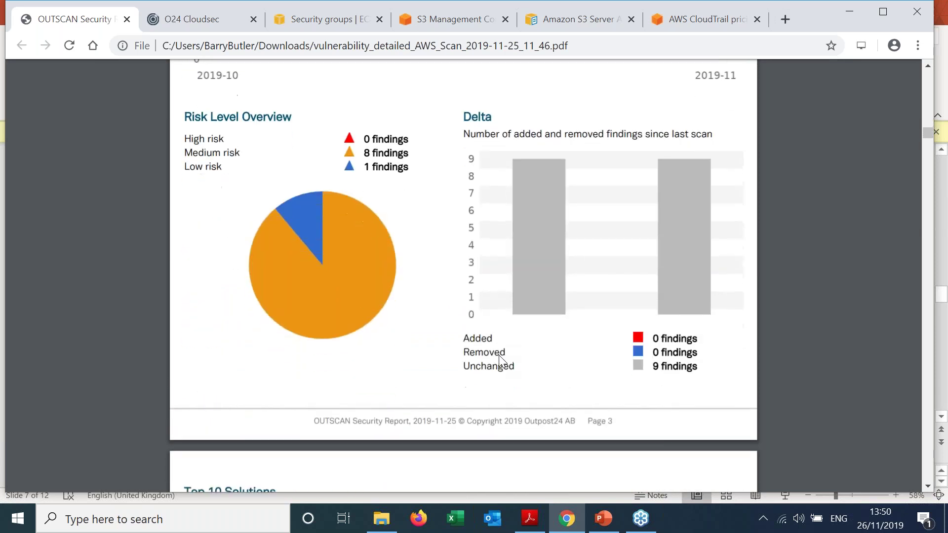
{"action": "scroll", "coordinate": [499, 356], "scroll_direction": "down", "scroll_amount": 6}
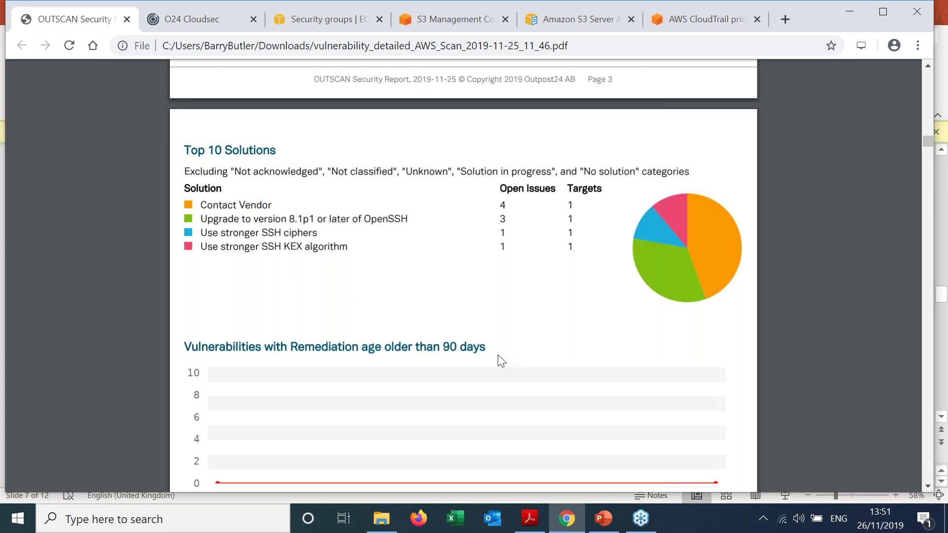
{"action": "scroll", "coordinate": [501, 361], "scroll_direction": "down", "scroll_amount": 10}
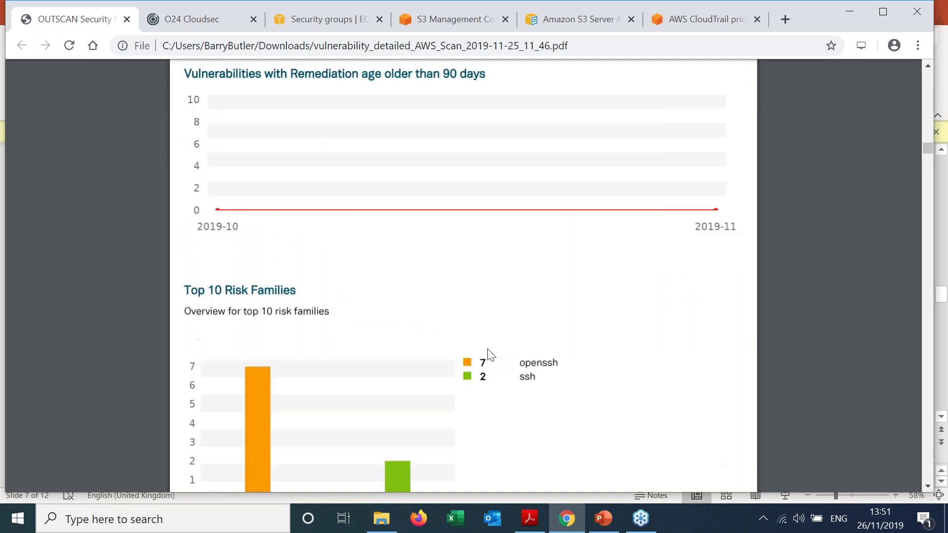
Step: Read the report's target summary and the detailed findings on SSH, cloud target information and installed products
{"action": "scroll", "coordinate": [491, 352], "scroll_direction": "down", "scroll_amount": 7}
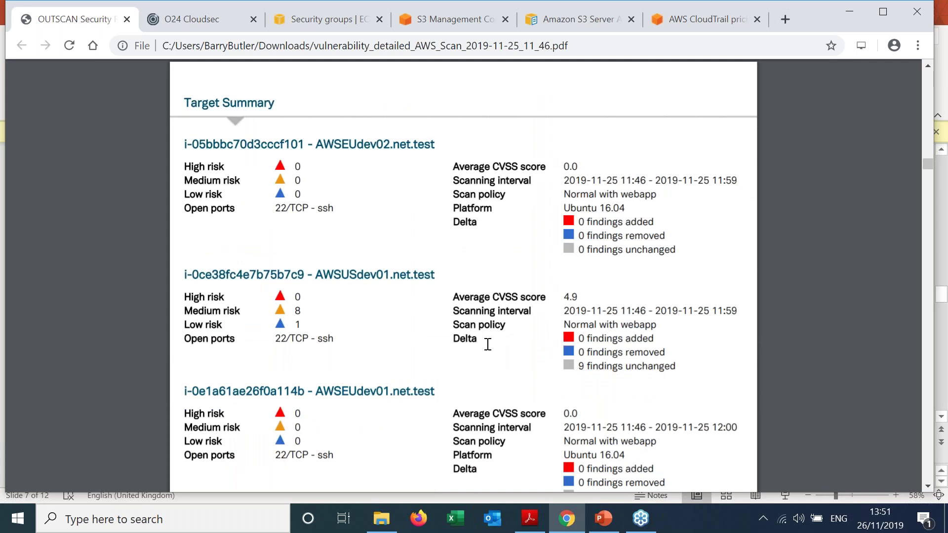
{"action": "scroll", "coordinate": [488, 345], "scroll_direction": "down", "scroll_amount": 2}
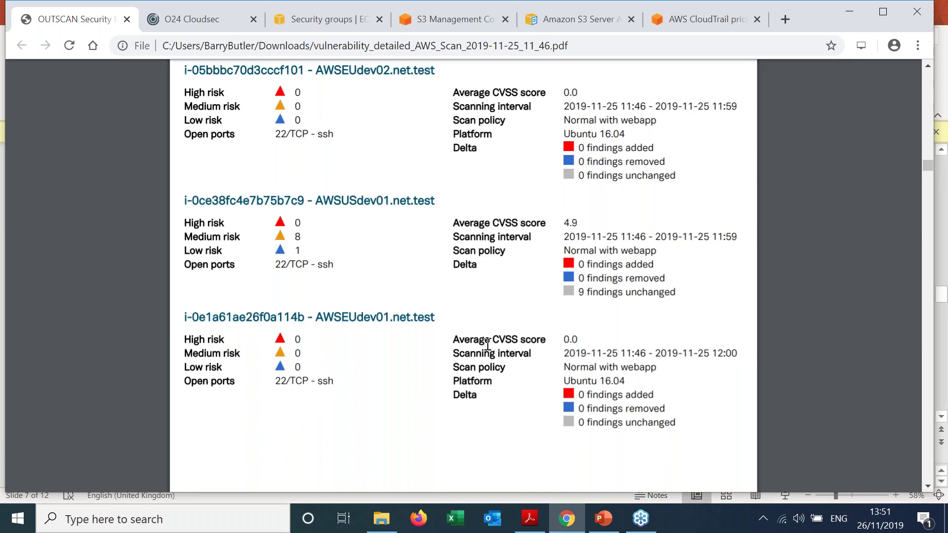
{"action": "scroll", "coordinate": [488, 344], "scroll_direction": "down", "scroll_amount": 15}
{"action": "scroll", "coordinate": [488, 344], "scroll_direction": "down", "scroll_amount": 9}
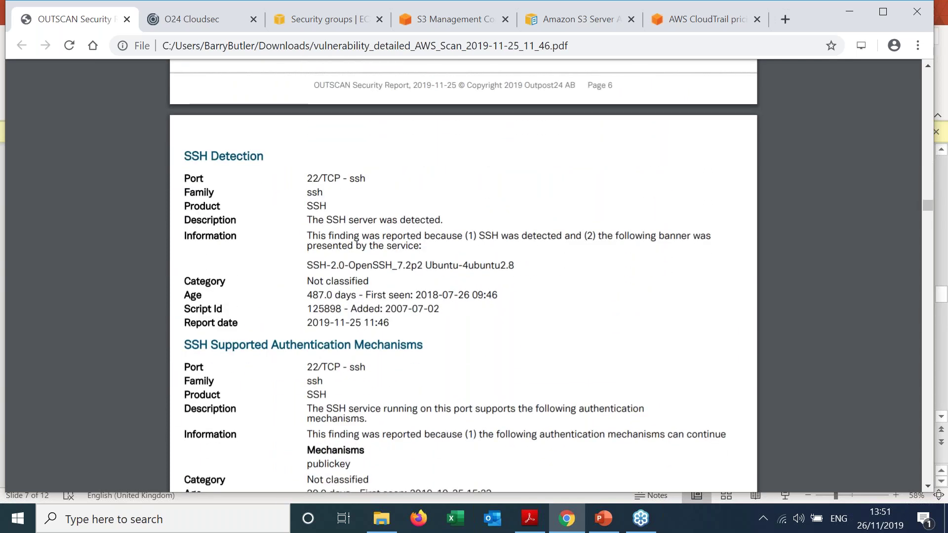
{"action": "scroll", "coordinate": [488, 277], "scroll_direction": "down", "scroll_amount": 12}
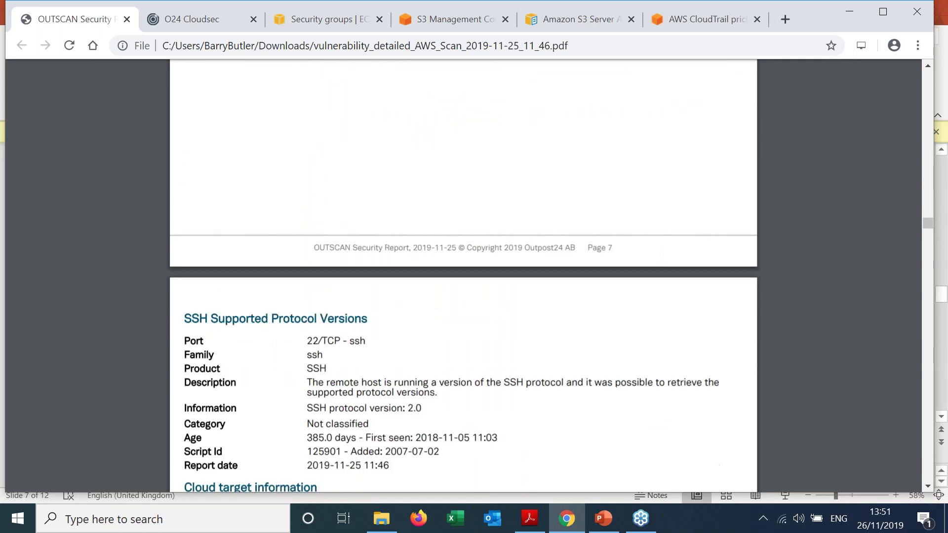
{"action": "scroll", "coordinate": [488, 276], "scroll_direction": "down", "scroll_amount": 2}
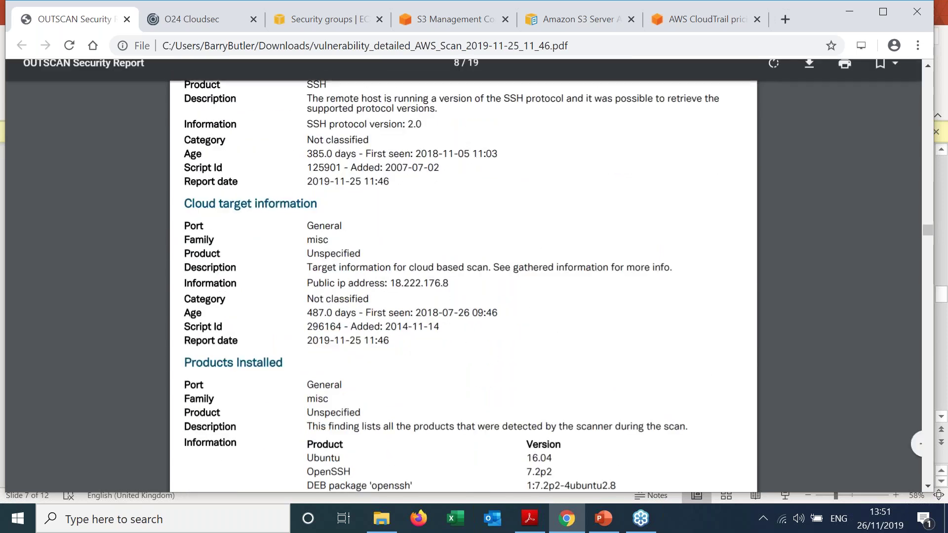
Step: Switch to the AWS security groups list, select launch-wizard-2 and default, and look up their inbound rules
{"action": "left_click", "coordinate": [300, 22]}
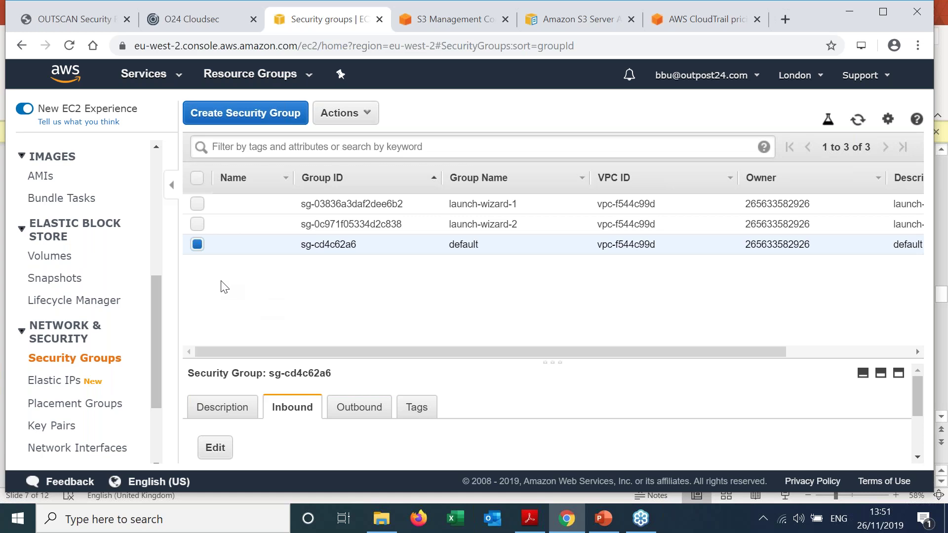
{"action": "left_click", "coordinate": [215, 448]}
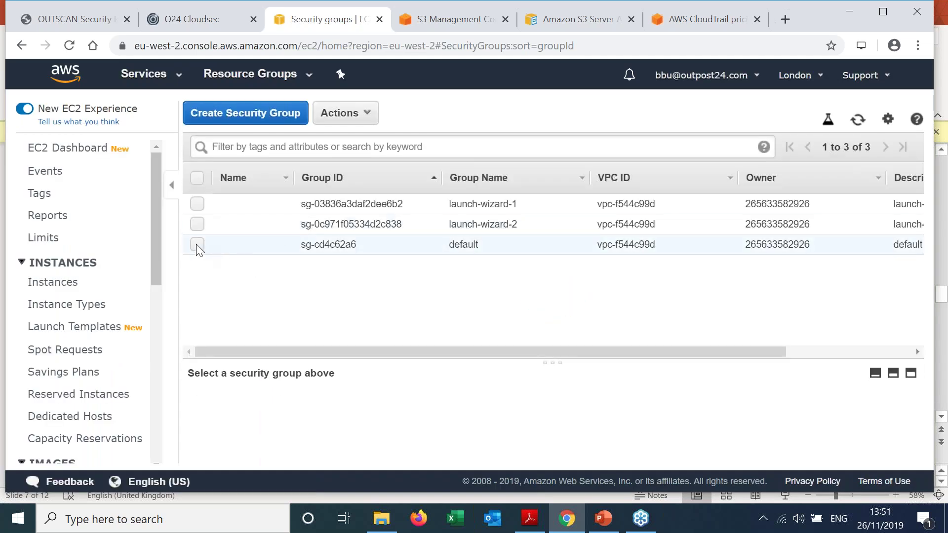
{"action": "left_click", "coordinate": [198, 244]}
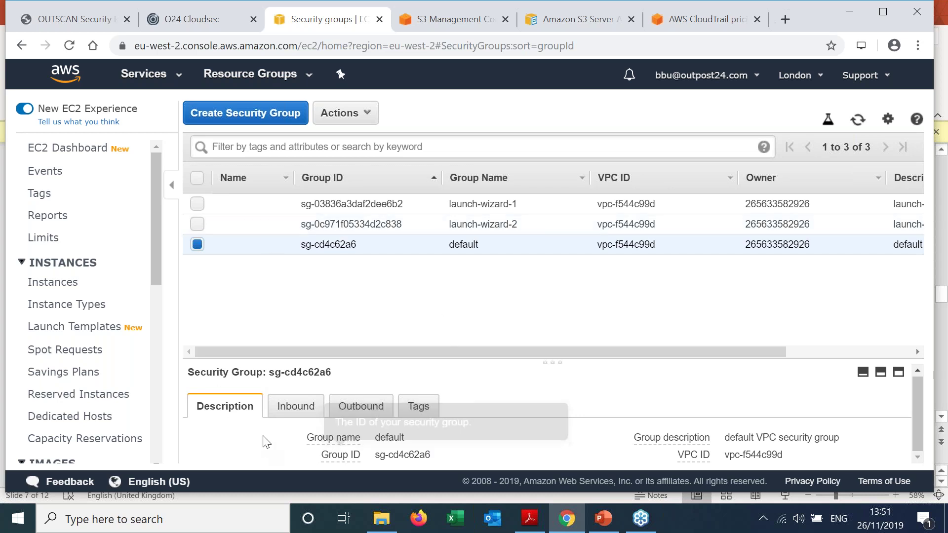
{"action": "left_click", "coordinate": [197, 225]}
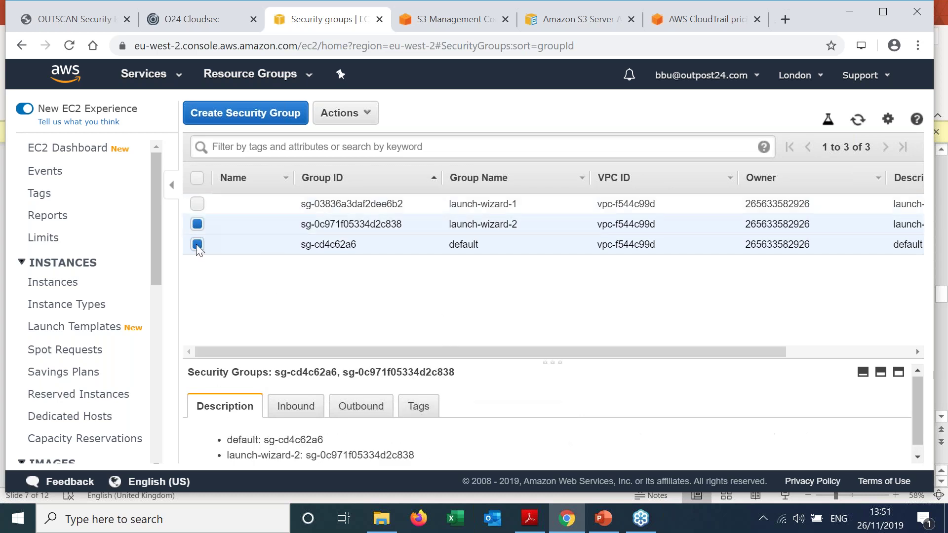
{"action": "left_click", "coordinate": [197, 245]}
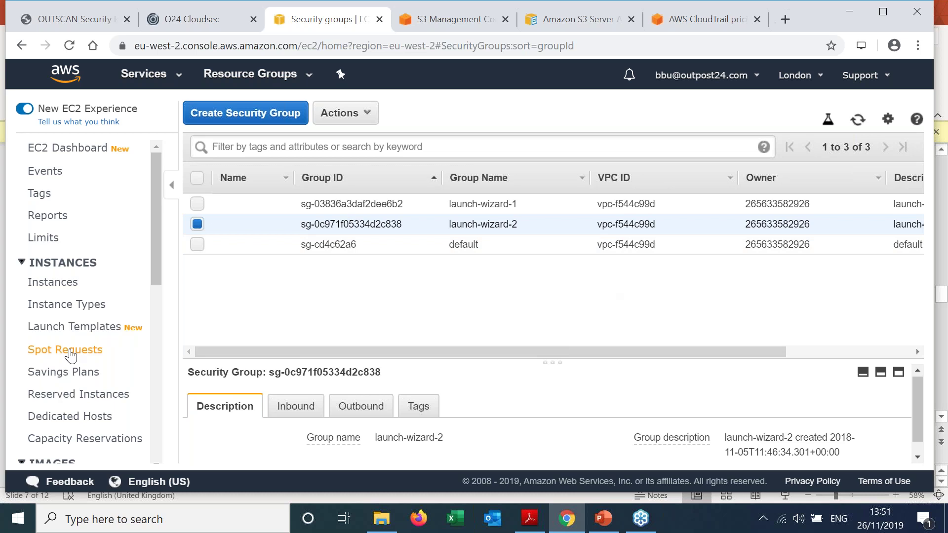
{"action": "scroll", "coordinate": [56, 348], "scroll_direction": "down", "scroll_amount": 5}
{"action": "scroll", "coordinate": [57, 348], "scroll_direction": "down", "scroll_amount": 3}
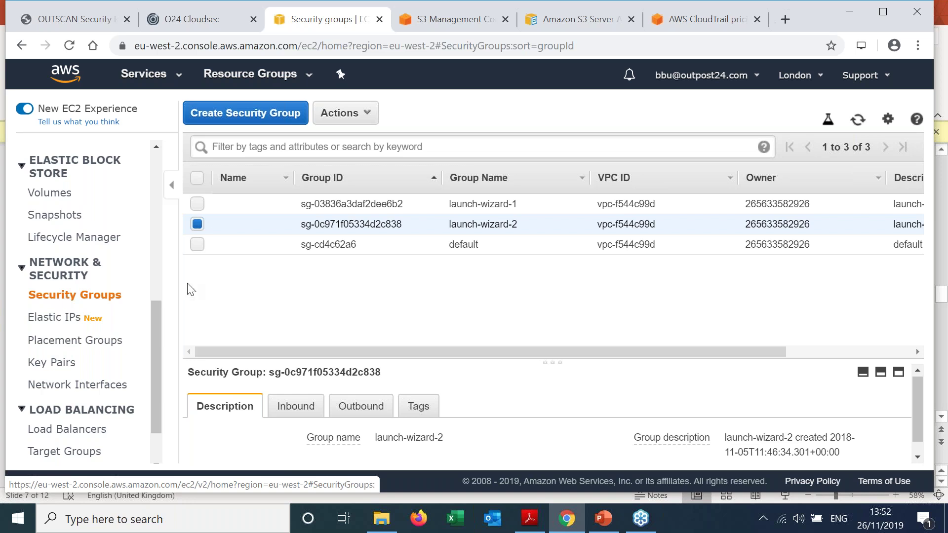
{"action": "left_click", "coordinate": [197, 244]}
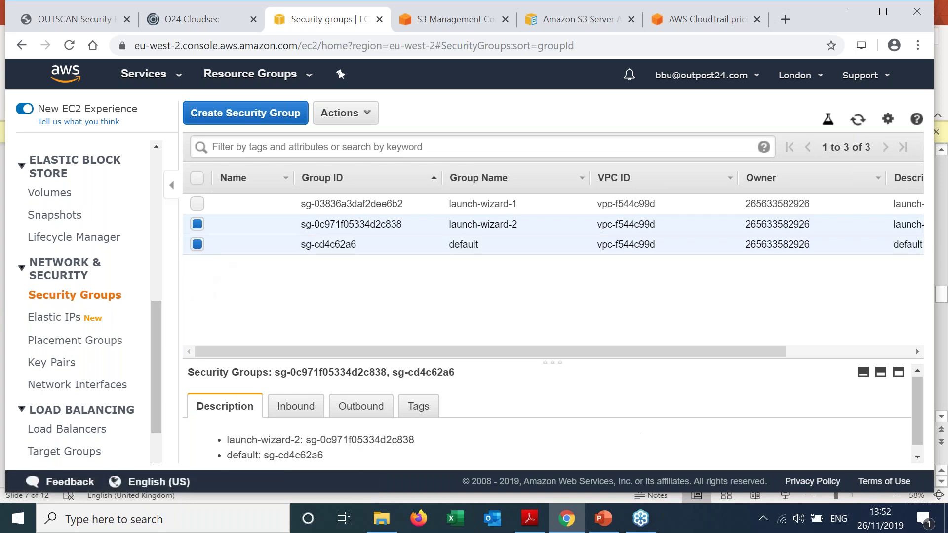
{"action": "scroll", "coordinate": [484, 436], "scroll_direction": "down", "scroll_amount": 1}
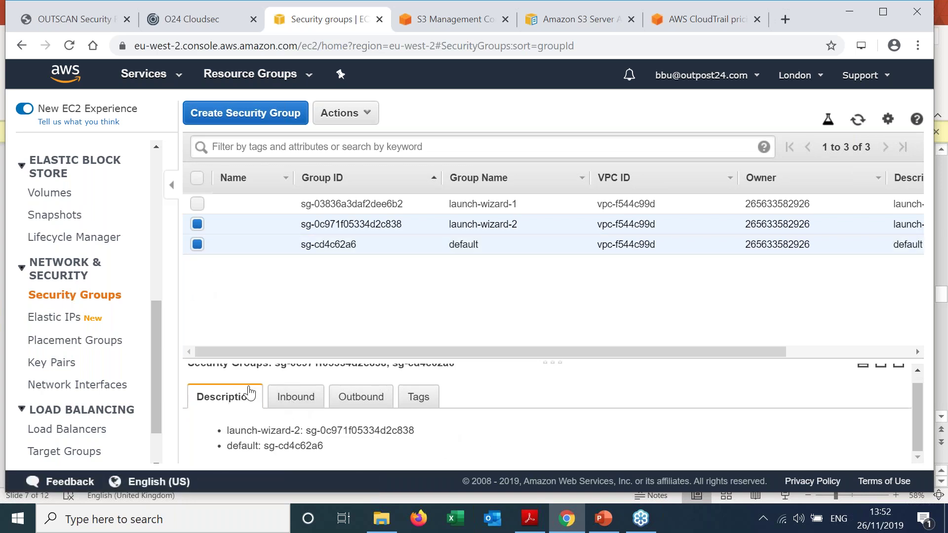
{"action": "left_click", "coordinate": [285, 396]}
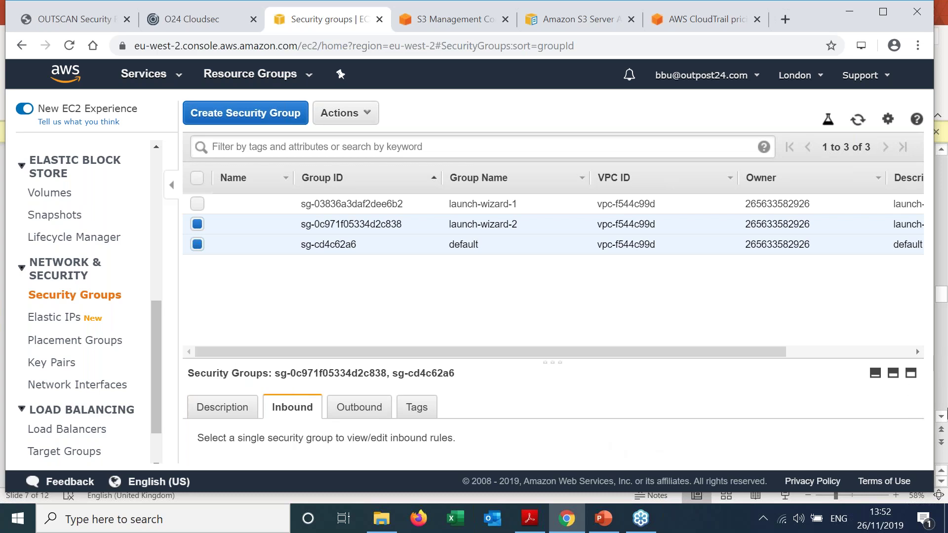
{"action": "left_click", "coordinate": [942, 421]}
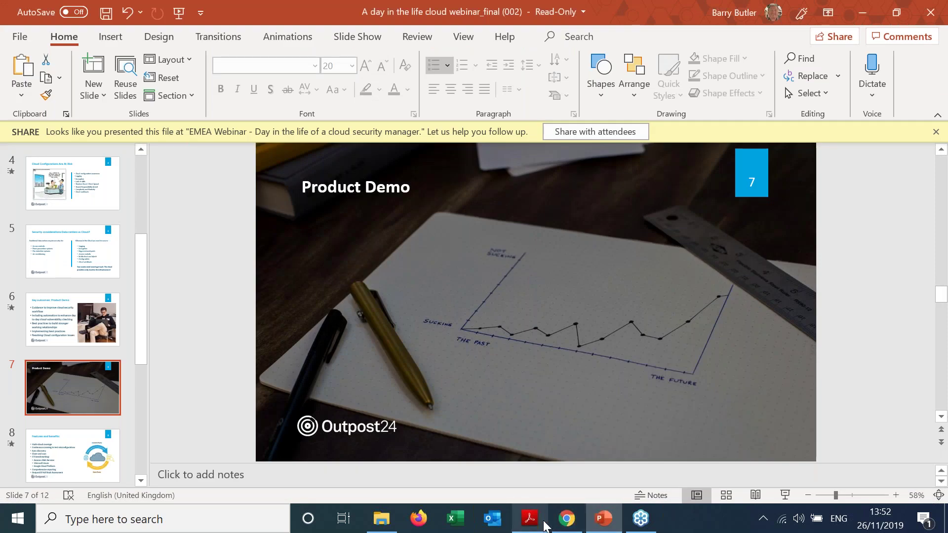
{"action": "left_click", "coordinate": [565, 524]}
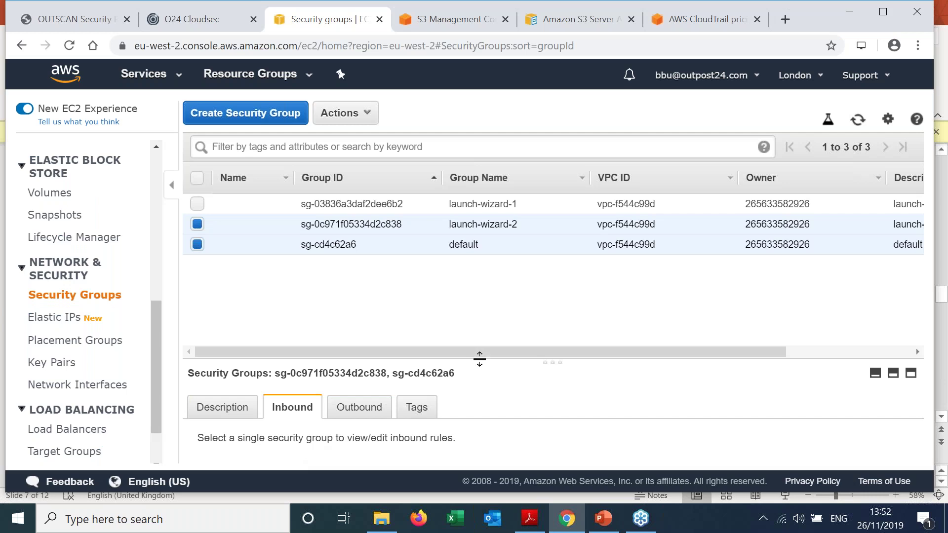
Step: Set the source of the default security group's "SSH From Me only" inbound rule to Anywhere and save the rules
{"action": "left_click_drag", "start_coordinate": [477, 362], "coordinate": [484, 299]}
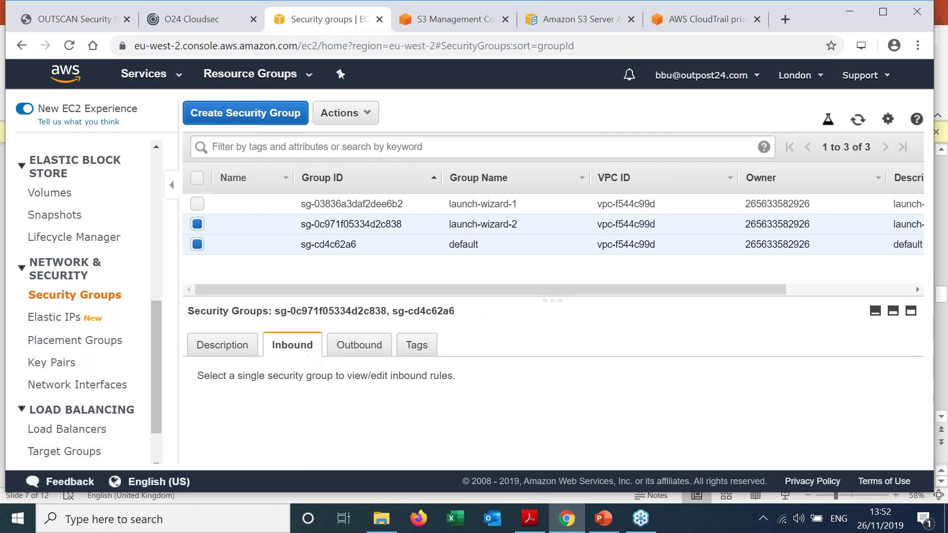
{"action": "left_click", "coordinate": [197, 224]}
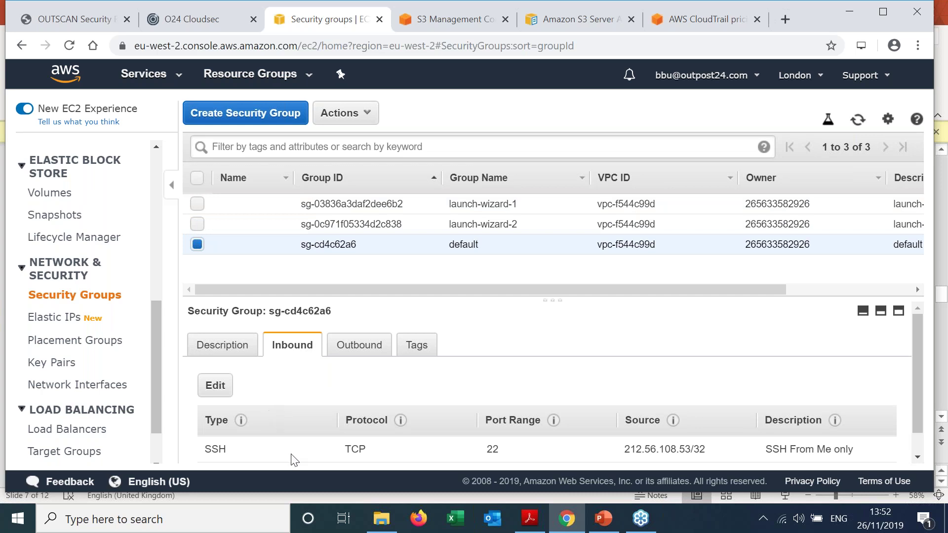
{"action": "left_click", "coordinate": [216, 385]}
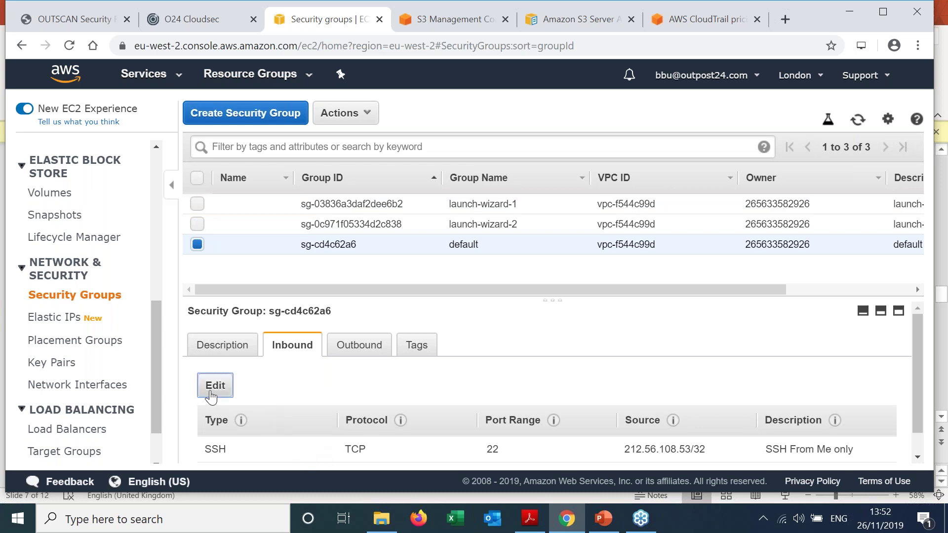
{"action": "left_click", "coordinate": [568, 242]}
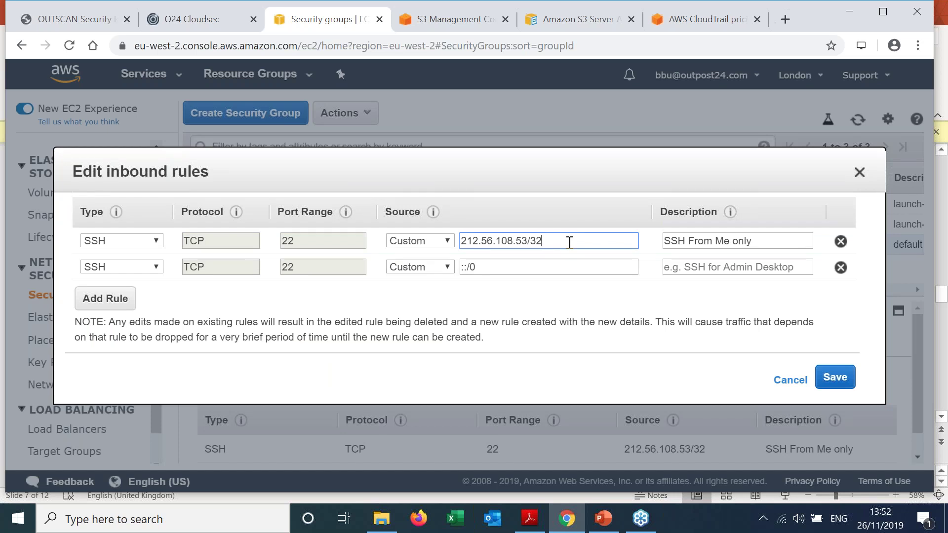
{"action": "left_click", "coordinate": [446, 241]}
{"action": "left_click", "coordinate": [422, 269]}
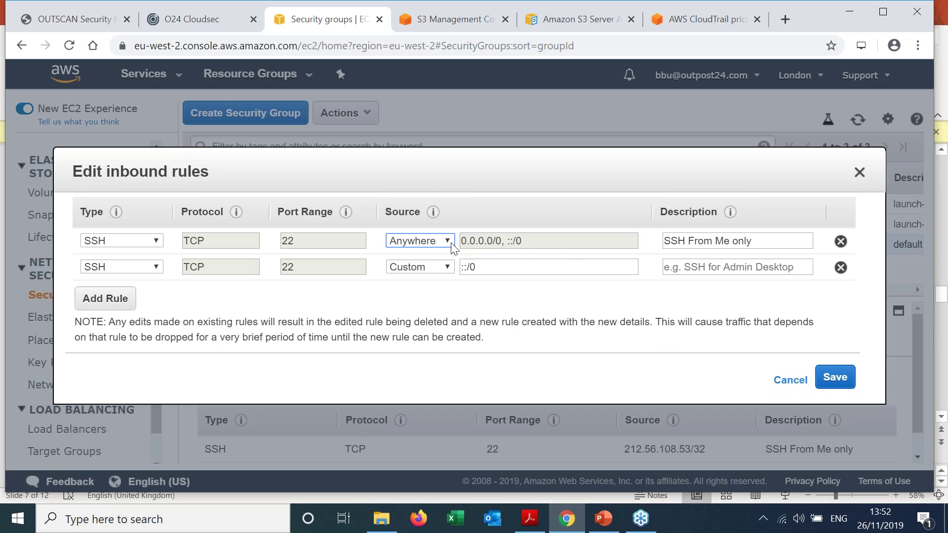
{"action": "left_click", "coordinate": [846, 387]}
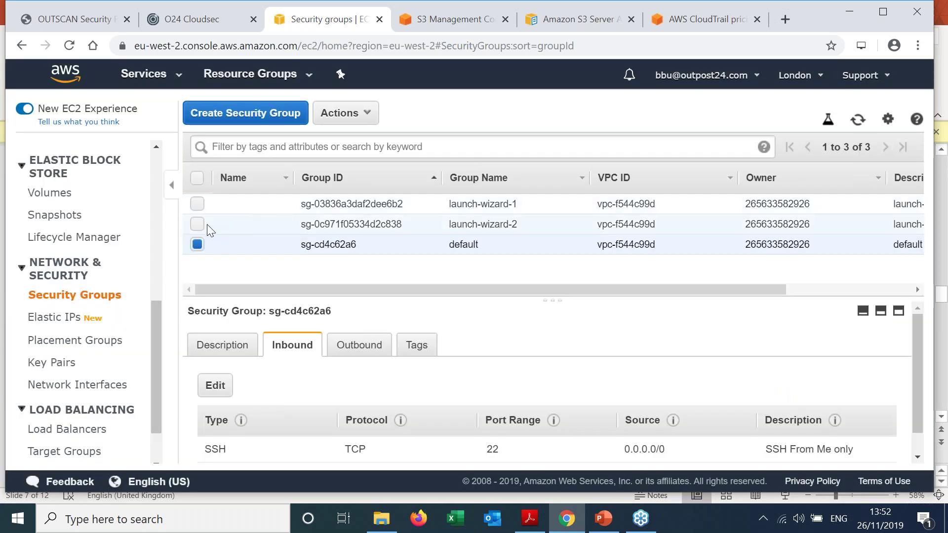
Step: Select only the launch-wizard-2 security group, set its first inbound SSH rule's source to Anywhere and save
{"action": "left_click", "coordinate": [198, 225]}
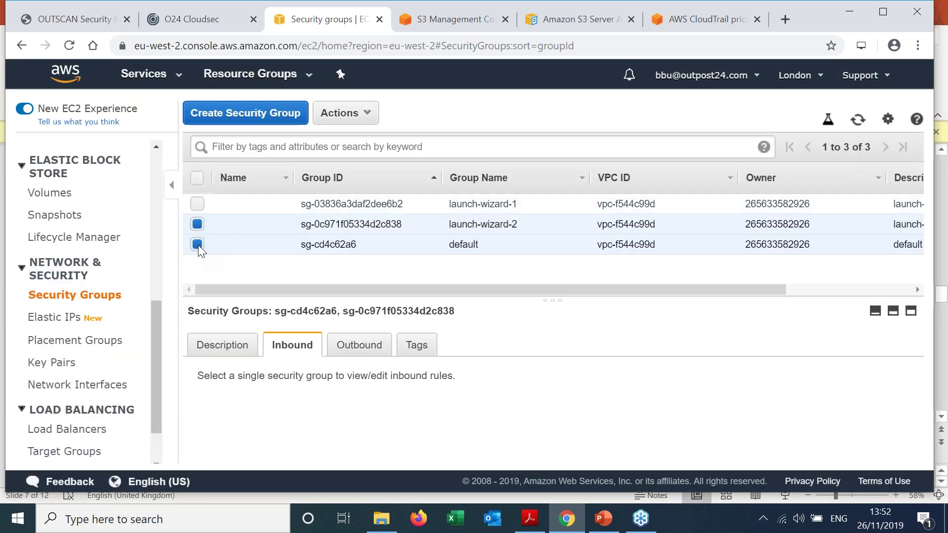
{"action": "left_click", "coordinate": [197, 245]}
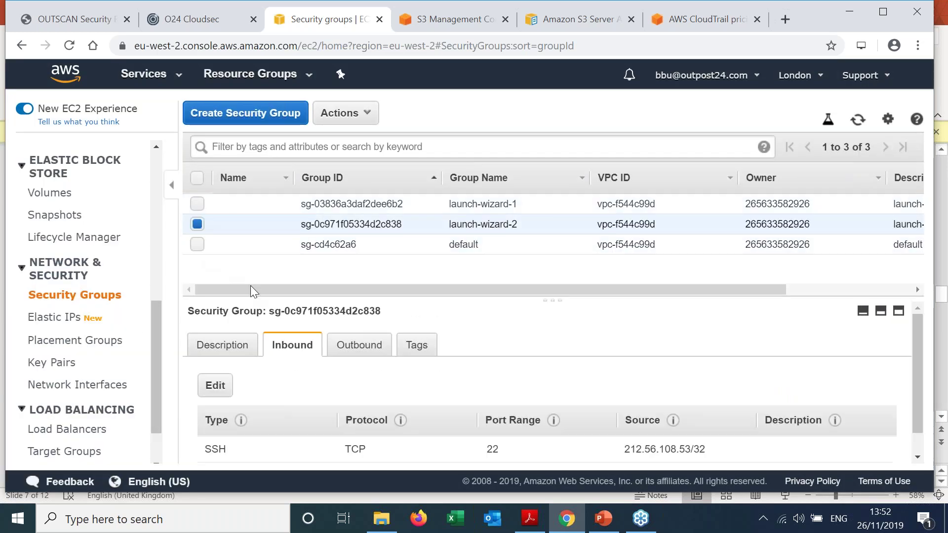
{"action": "left_click", "coordinate": [215, 386]}
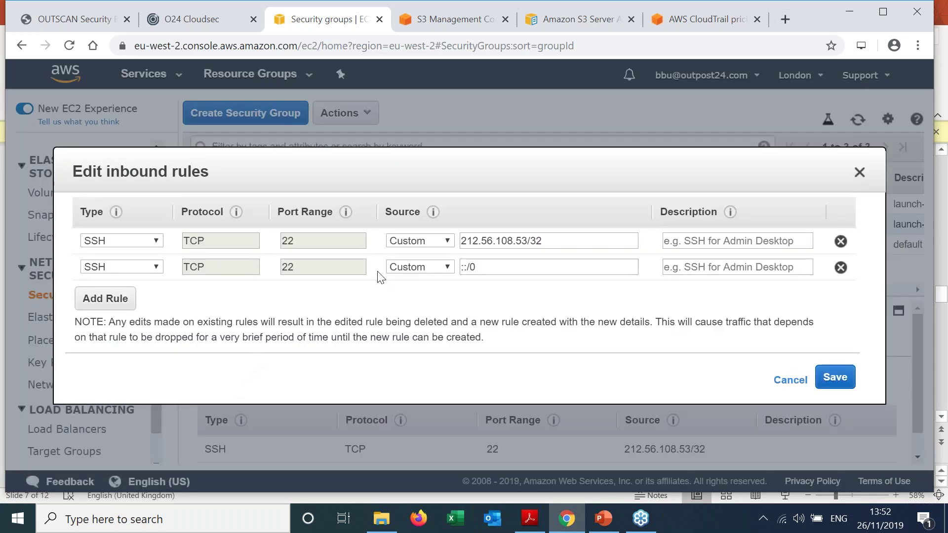
{"action": "left_click", "coordinate": [447, 240]}
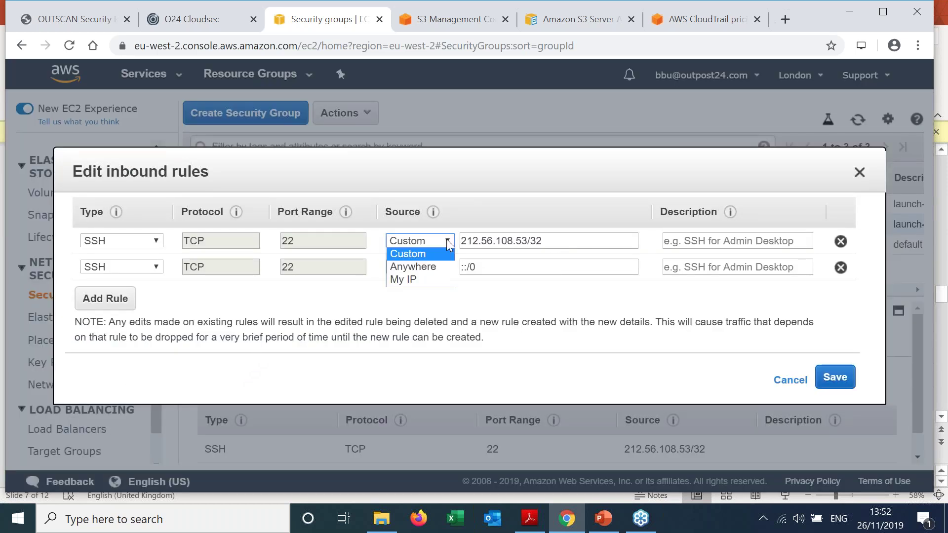
{"action": "left_click", "coordinate": [427, 269]}
{"action": "left_click", "coordinate": [833, 378]}
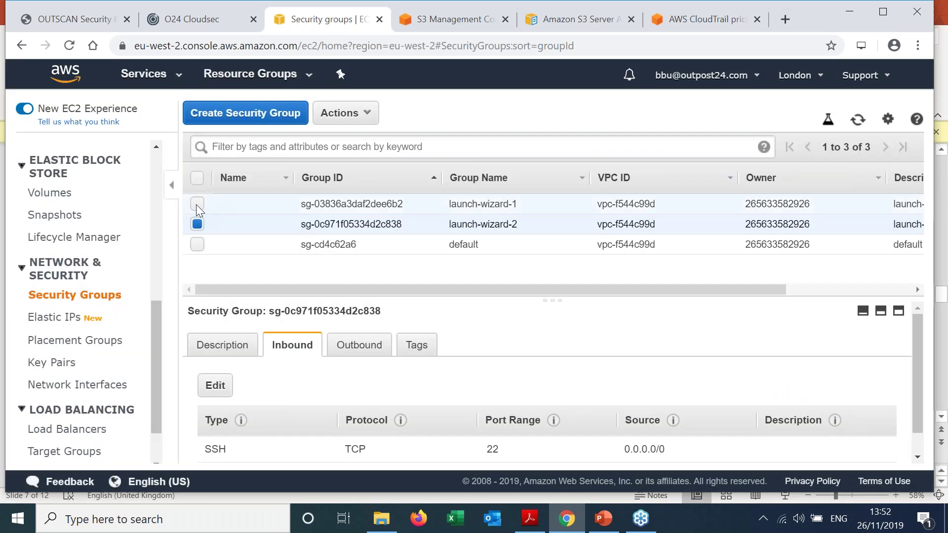
Step: Select only the launch-wizard-1 security group, set its first inbound SSH rule's source to Anywhere and save
{"action": "left_click", "coordinate": [196, 204]}
{"action": "left_click", "coordinate": [199, 225]}
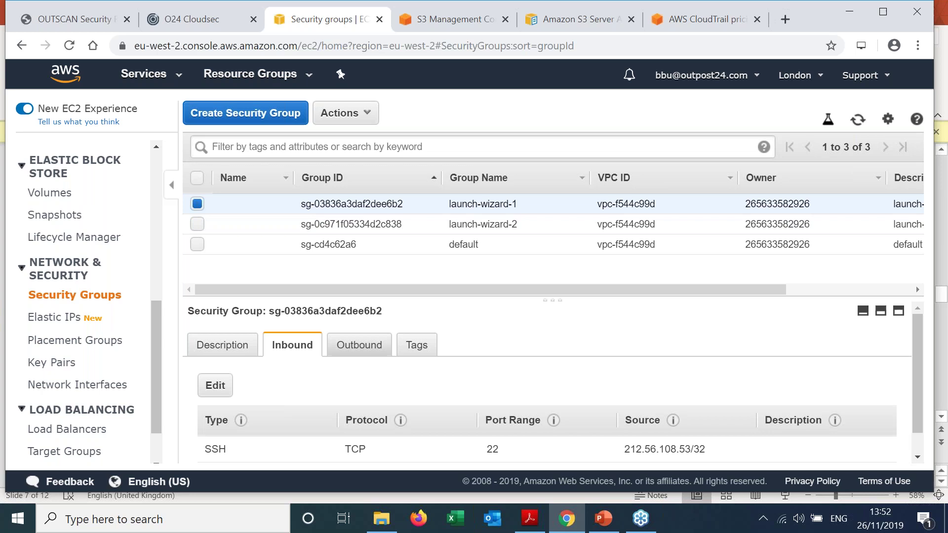
{"action": "left_click", "coordinate": [215, 388]}
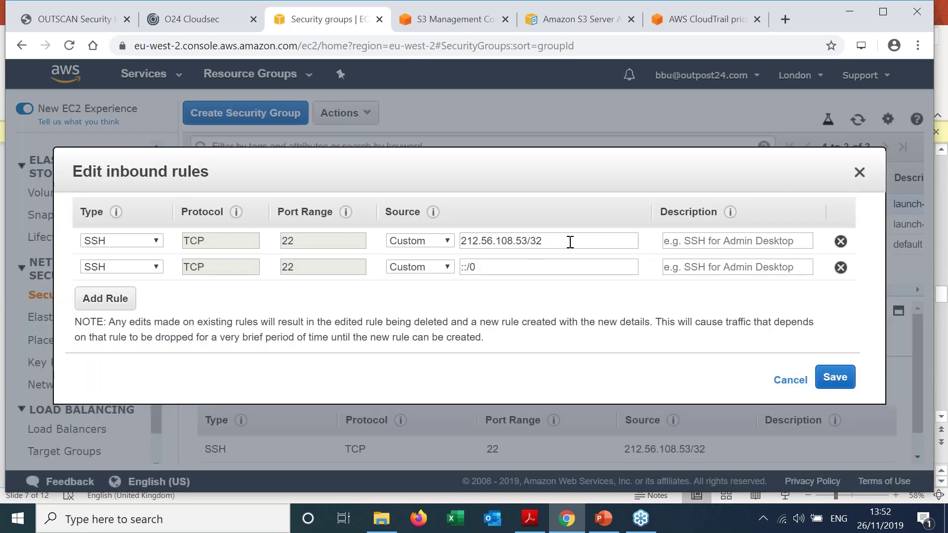
{"action": "left_click", "coordinate": [449, 245]}
{"action": "left_click", "coordinate": [437, 267]}
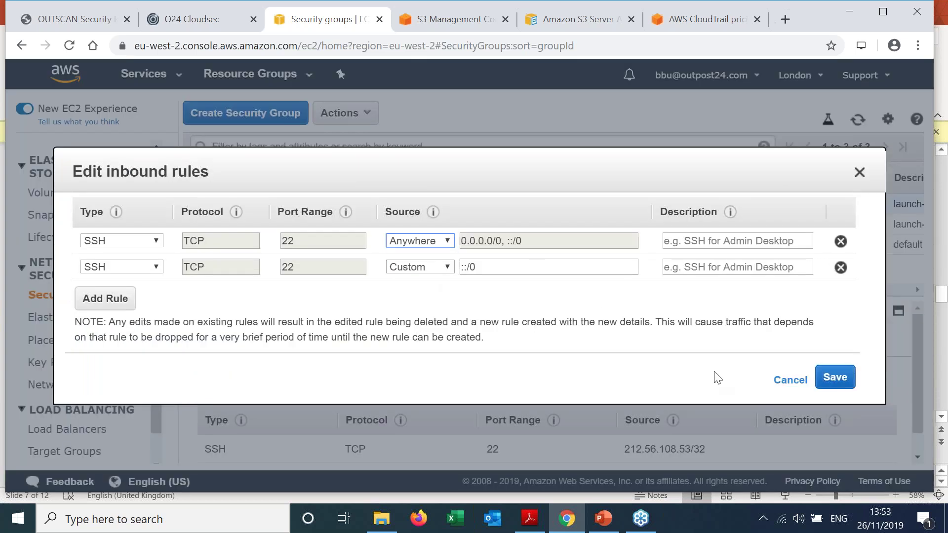
{"action": "left_click", "coordinate": [834, 378]}
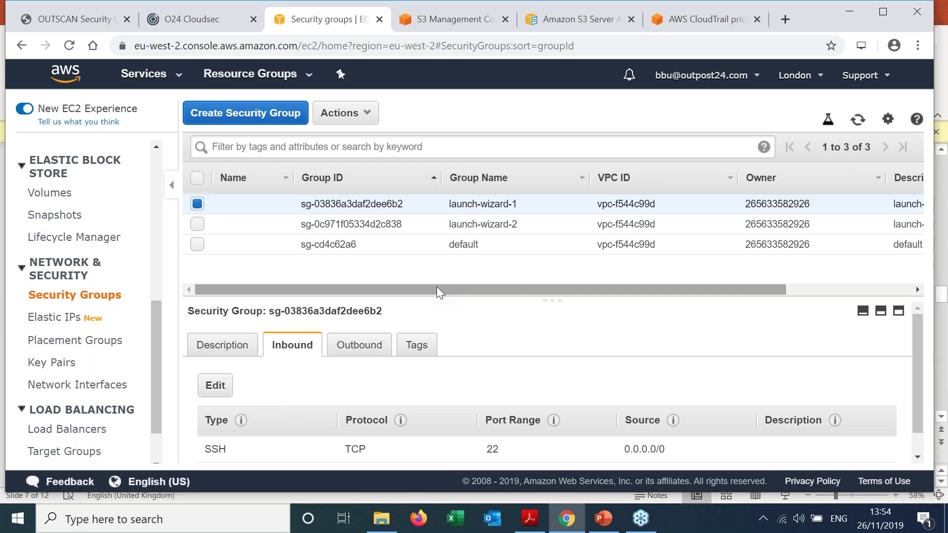
Step: Switch to O24 Cloudsec and review the solution, concerned assets and status of Hardening AWS Foundations 4.2, plus the status of 4.3
{"action": "left_click", "coordinate": [194, 24]}
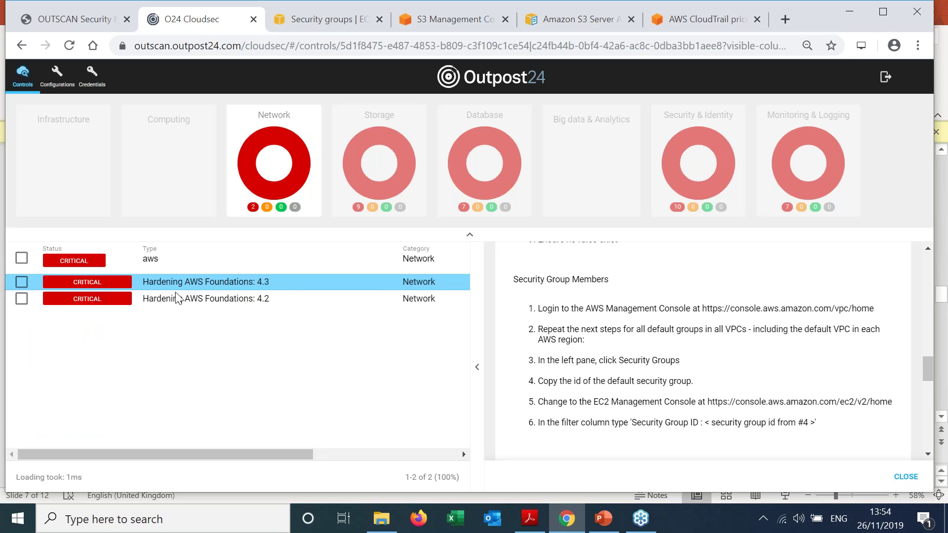
{"action": "left_click", "coordinate": [197, 299]}
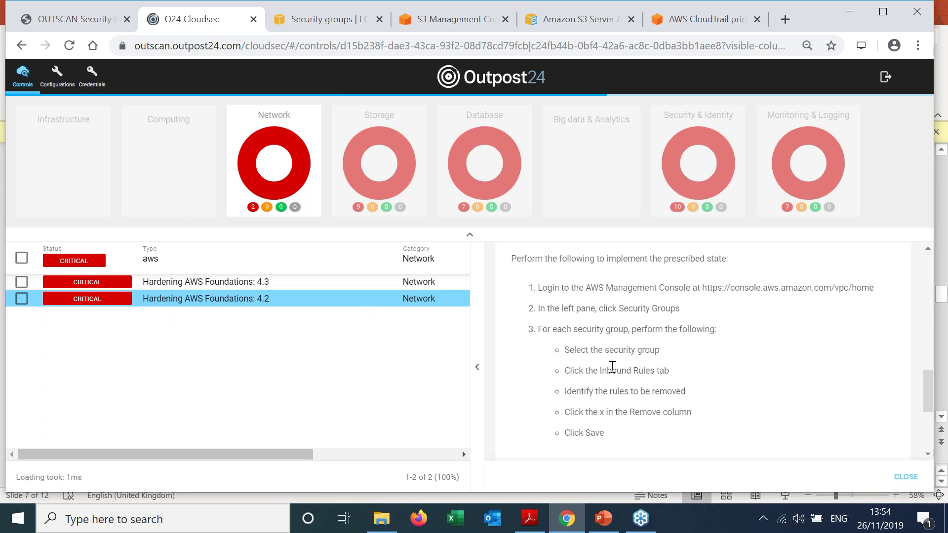
{"action": "scroll", "coordinate": [793, 352], "scroll_direction": "down", "scroll_amount": 4}
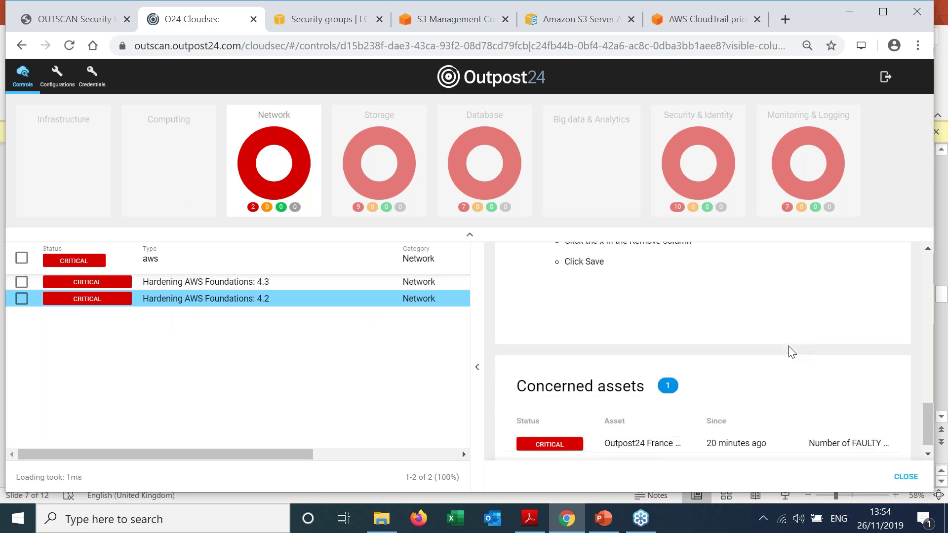
{"action": "scroll", "coordinate": [760, 390], "scroll_direction": "up", "scroll_amount": 8}
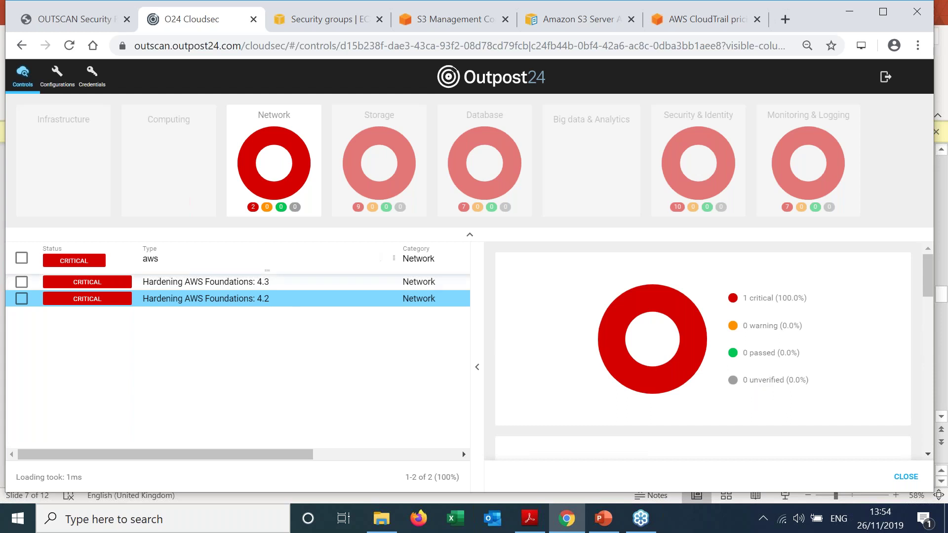
{"action": "left_click", "coordinate": [186, 282]}
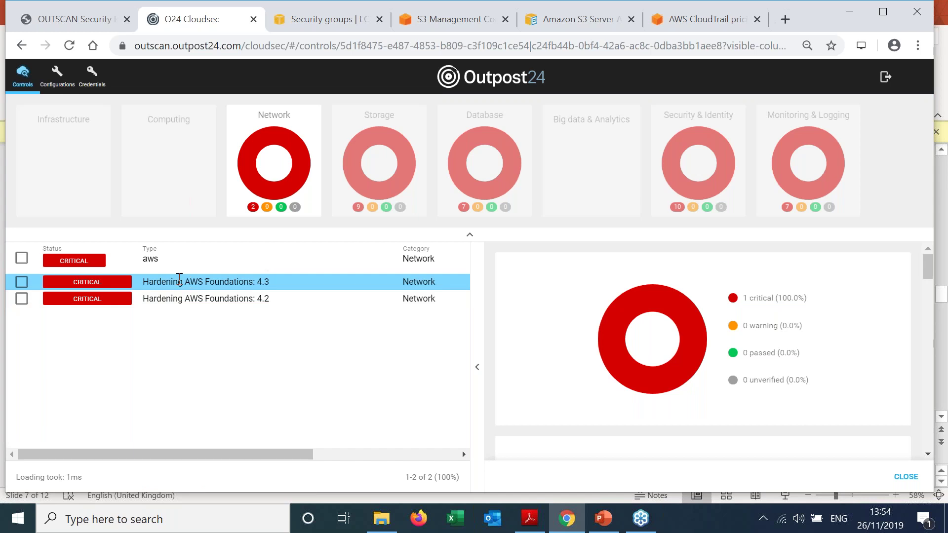
Step: Filter the Cloudsec configurations by the name "ssh", deactivate both SSH Check [Port 22] entries and clear the filter
{"action": "left_click", "coordinate": [59, 85]}
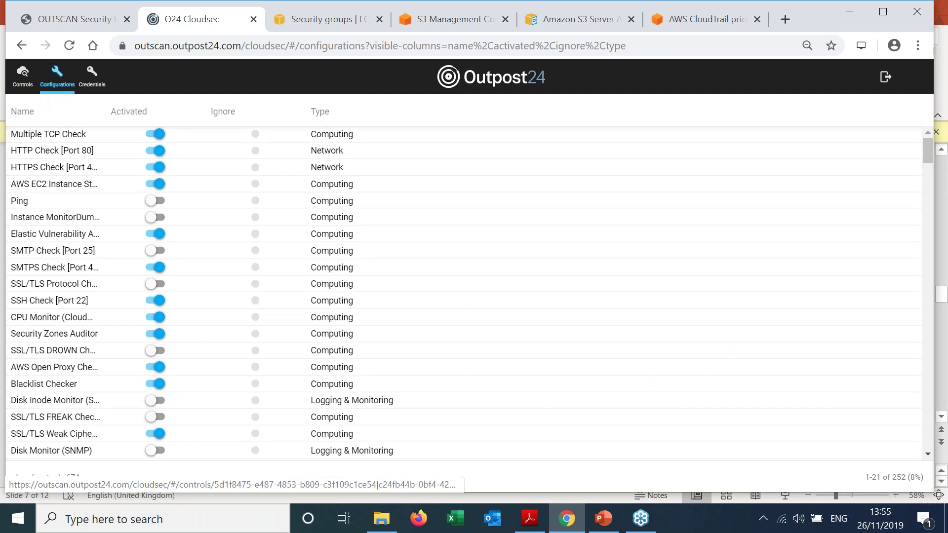
{"action": "left_click", "coordinate": [28, 113]}
{"action": "type", "text": "ssh"}
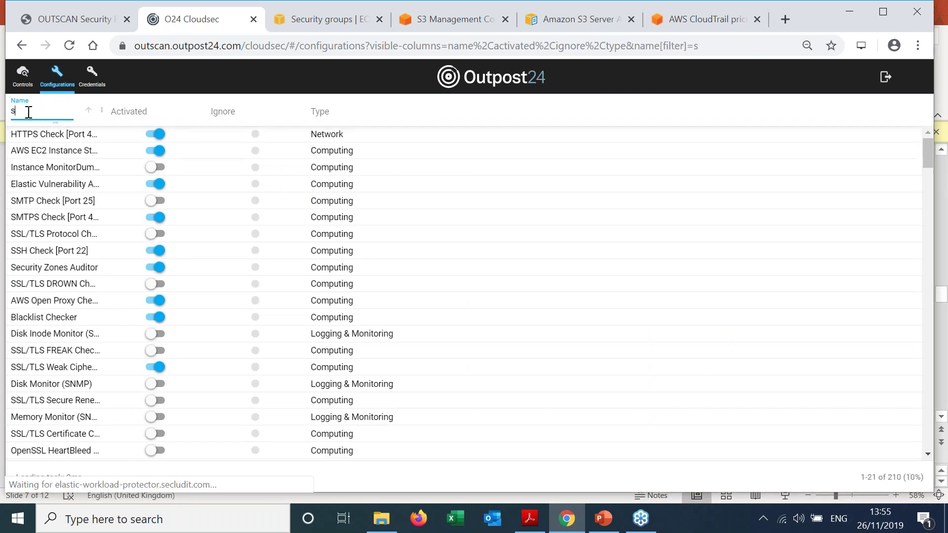
{"action": "left_click", "coordinate": [150, 134]}
{"action": "left_click", "coordinate": [151, 152]}
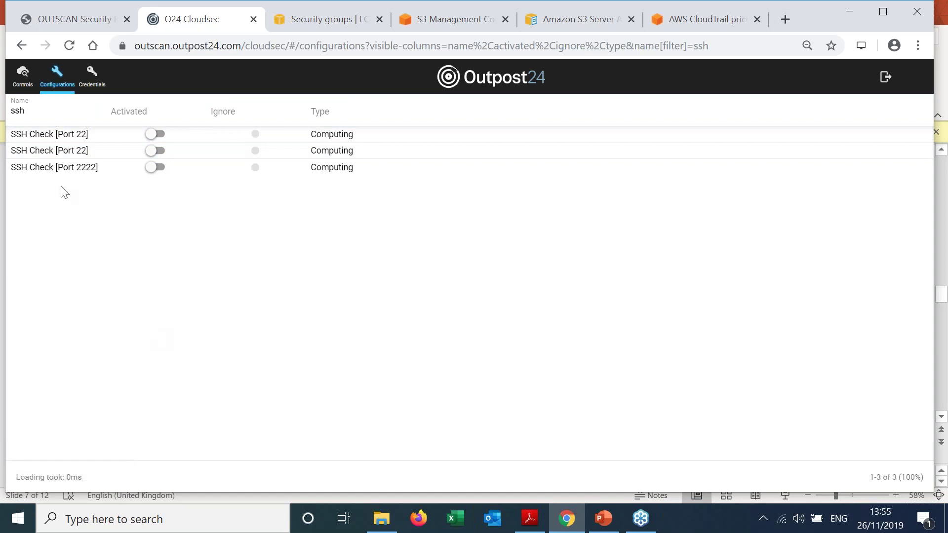
{"action": "double_click", "coordinate": [20, 110]}
{"action": "key", "text": "BackSpace"}
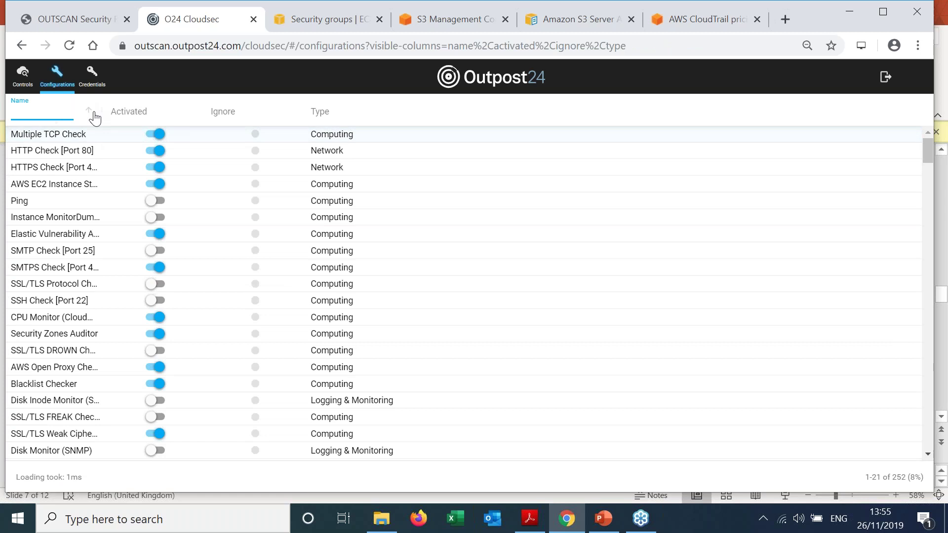
Step: Widen the Name column of the configurations list, filter it by the name "aws" and review the matching checks
{"action": "left_click_drag", "start_coordinate": [102, 109], "coordinate": [232, 111]}
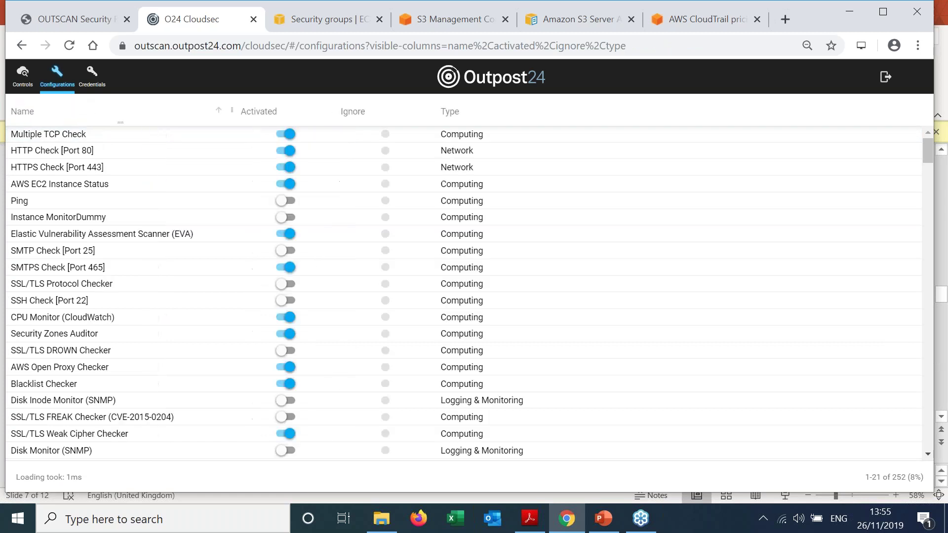
{"action": "left_click", "coordinate": [47, 110]}
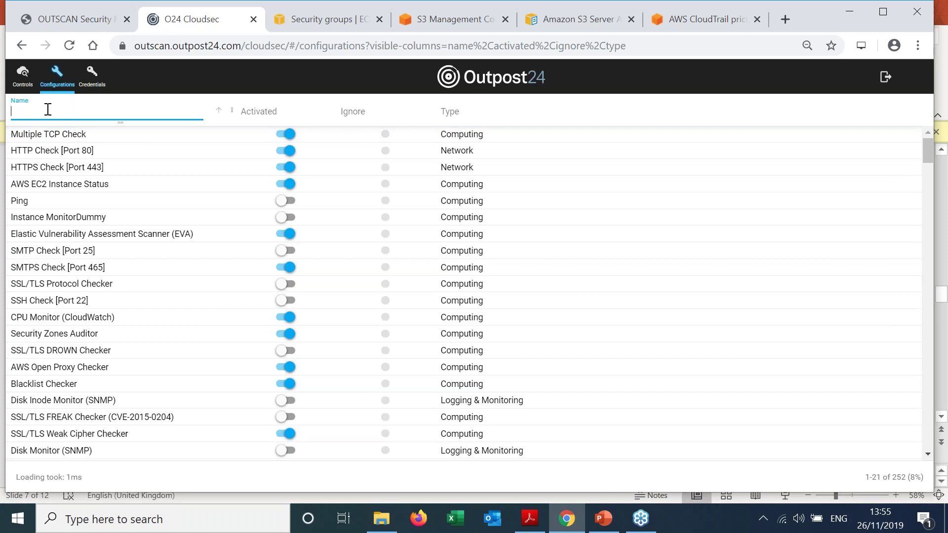
{"action": "type", "text": "aws"}
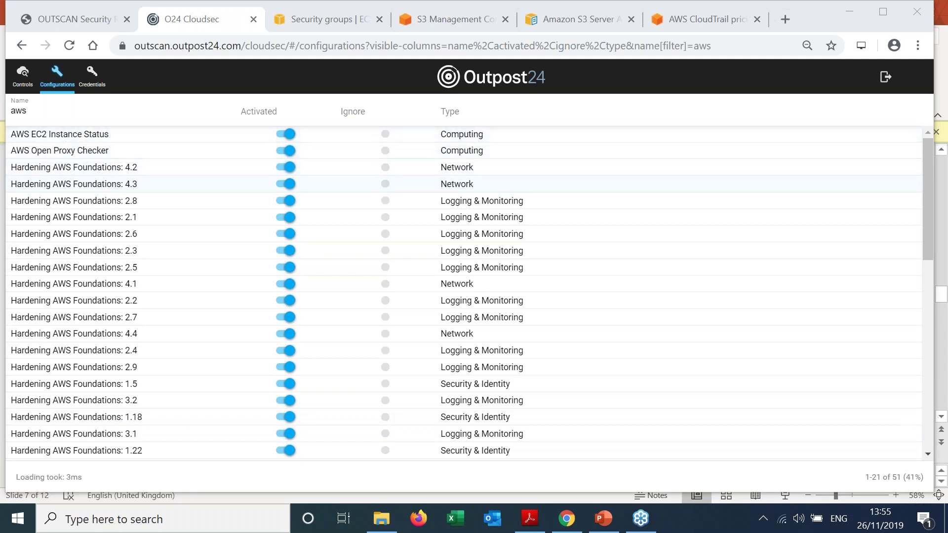
{"action": "scroll", "coordinate": [69, 185], "scroll_direction": "down", "scroll_amount": 10}
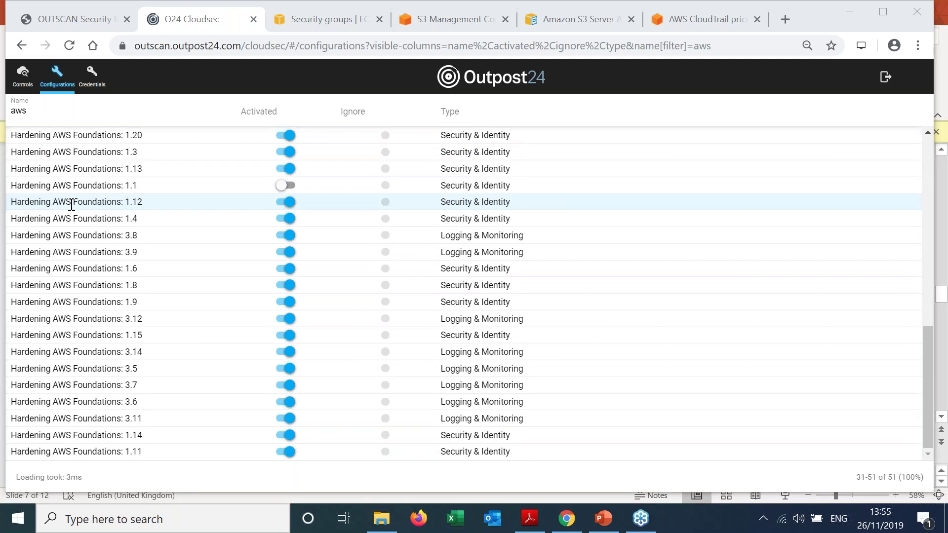
{"action": "scroll", "coordinate": [72, 204], "scroll_direction": "up", "scroll_amount": 10}
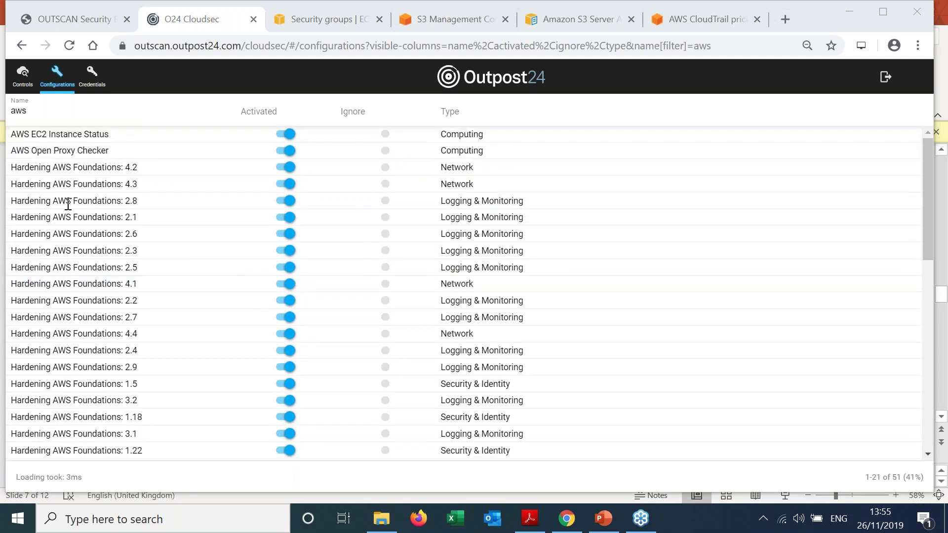
Step: Filter the configurations by the name "azure", review the matching checks and clear the name filter
{"action": "left_click", "coordinate": [38, 111]}
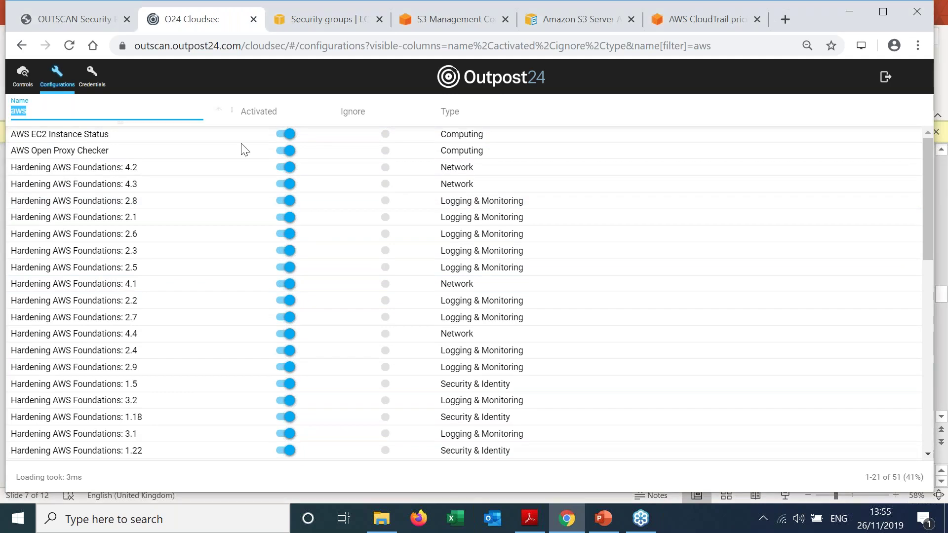
{"action": "type", "text": "azure"}
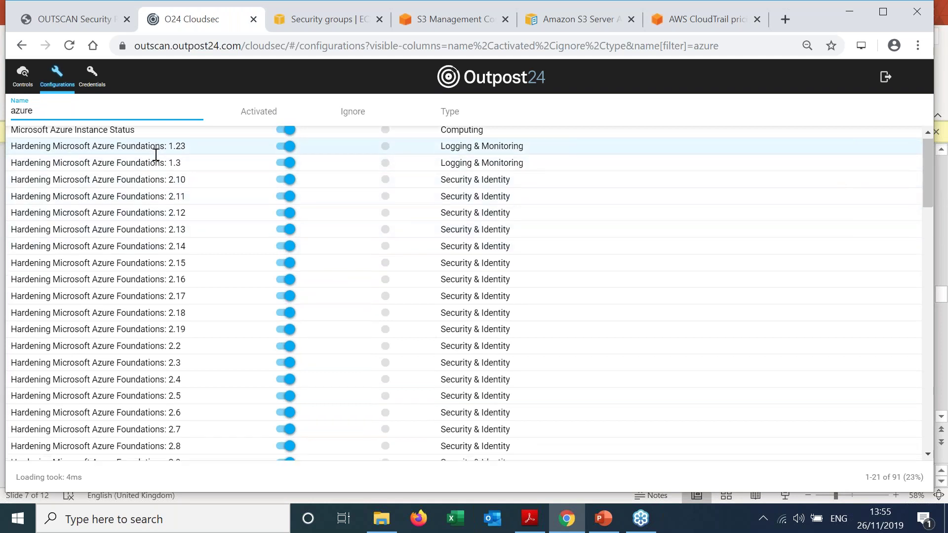
{"action": "scroll", "coordinate": [156, 158], "scroll_direction": "down", "scroll_amount": 20}
{"action": "scroll", "coordinate": [156, 165], "scroll_direction": "up", "scroll_amount": 20}
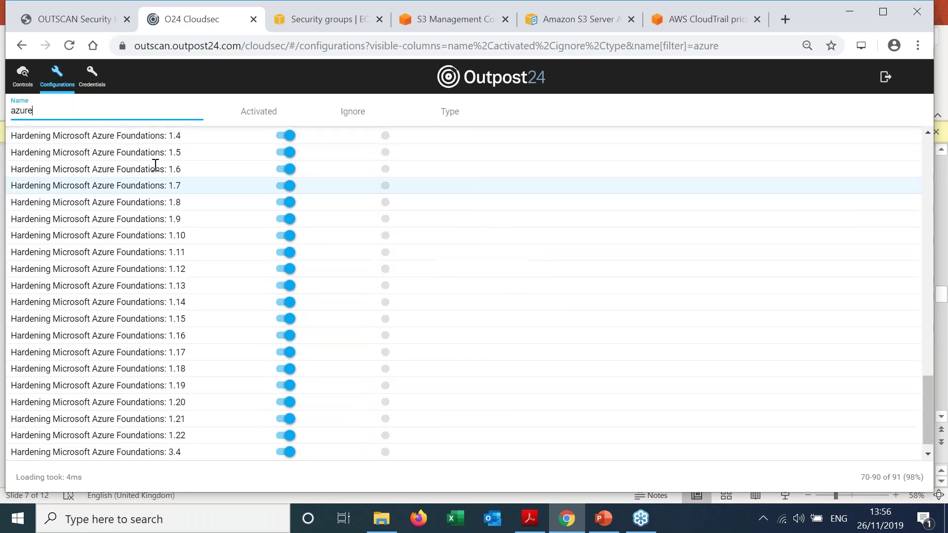
{"action": "left_click_drag", "start_coordinate": [40, 113], "coordinate": [4, 107]}
{"action": "key", "text": "BackSpace"}
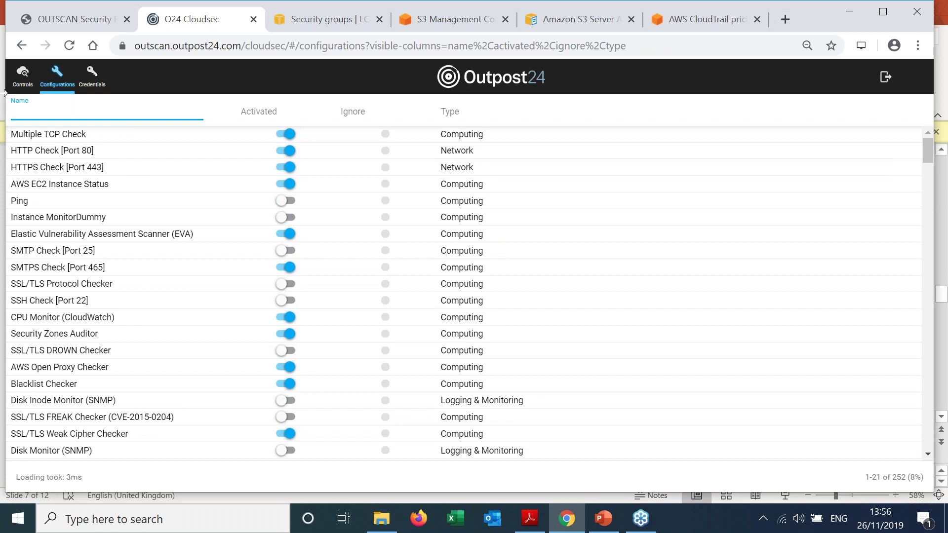
Step: Return to the Network controls, filter the findings by type "az" and set the status filter to All
{"action": "left_click", "coordinate": [22, 74]}
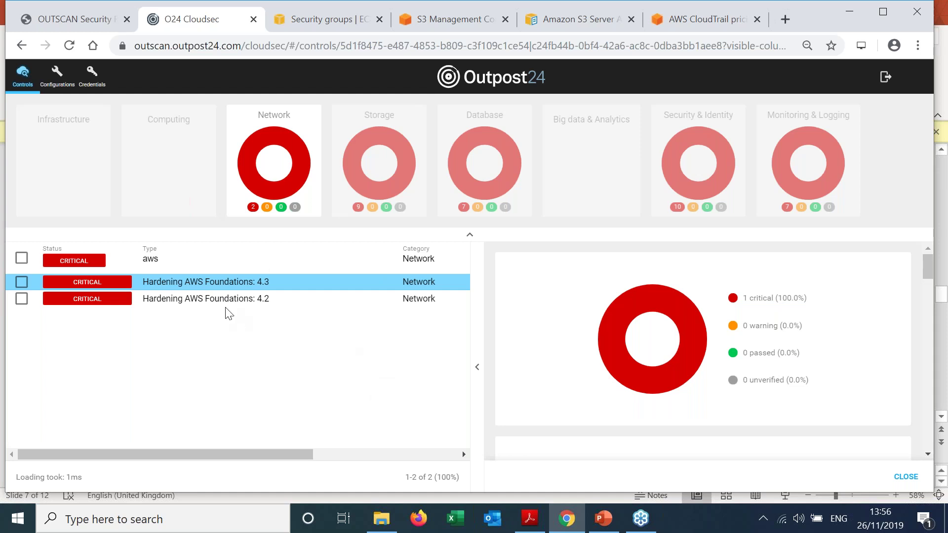
{"action": "left_click", "coordinate": [162, 258]}
{"action": "double_click", "coordinate": [162, 258]}
{"action": "key", "text": "BackSpace"}
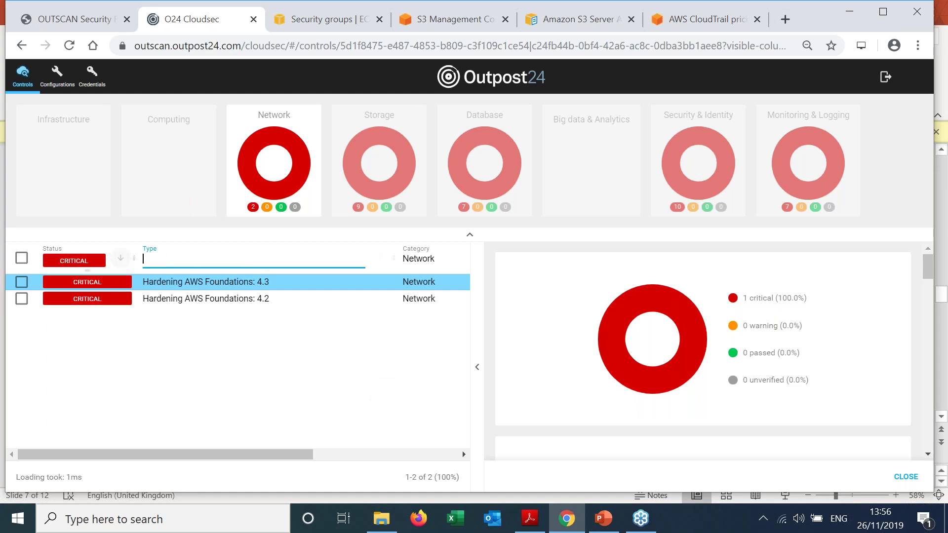
{"action": "type", "text": "az"}
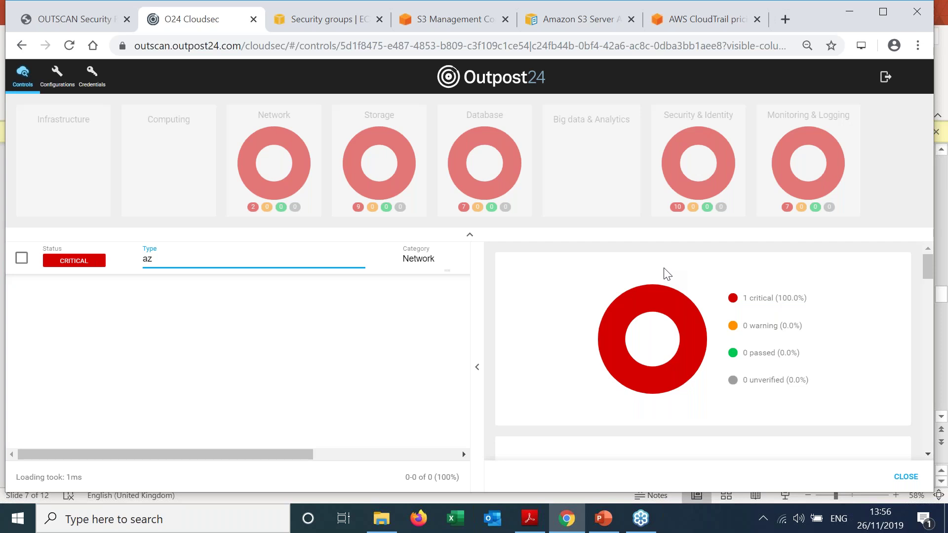
{"action": "left_click", "coordinate": [104, 265]}
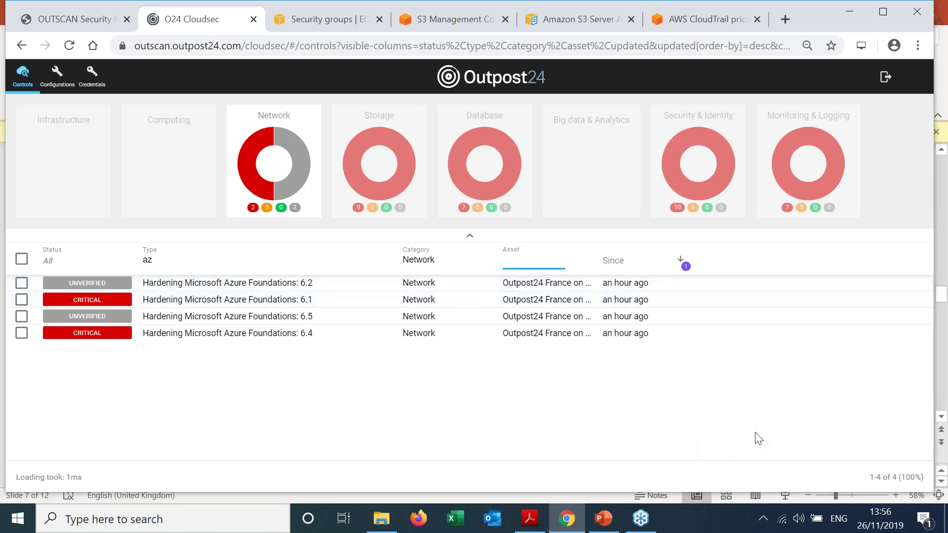
Step: Switch to the PowerPoint webinar presentation and show slide 8, "Features and benefits"
{"action": "left_click", "coordinate": [602, 527]}
{"action": "left_click", "coordinate": [85, 464]}
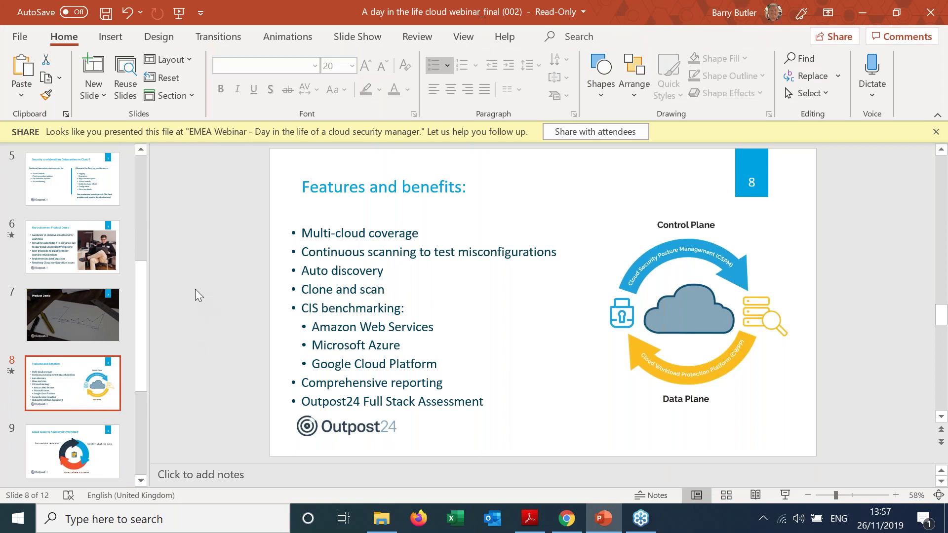